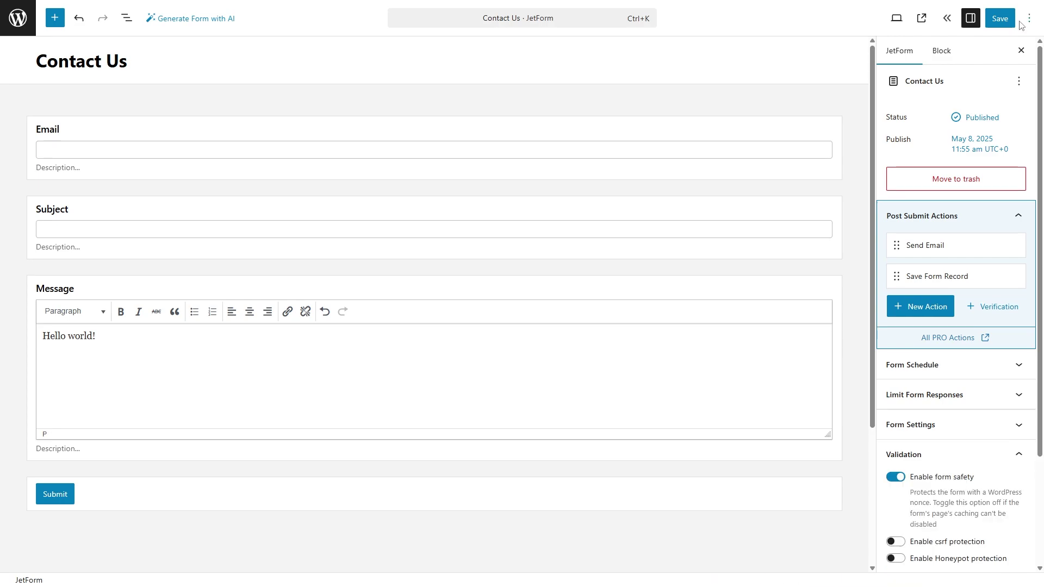
# Step: Select the Email field and review its label and form field name settings
pyautogui.click(653, 133)
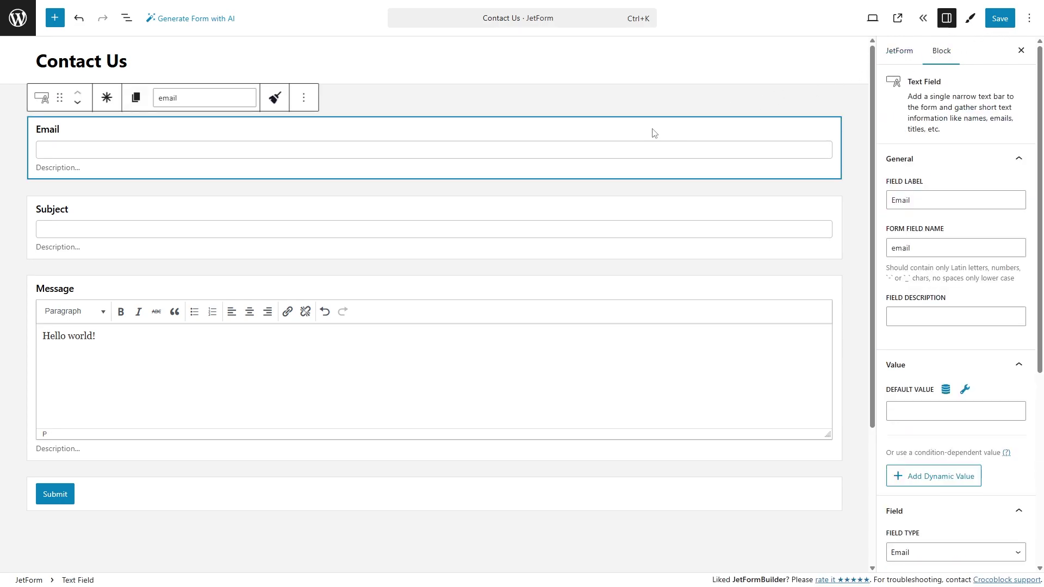
pyautogui.click(944, 199)
pyautogui.click(929, 246)
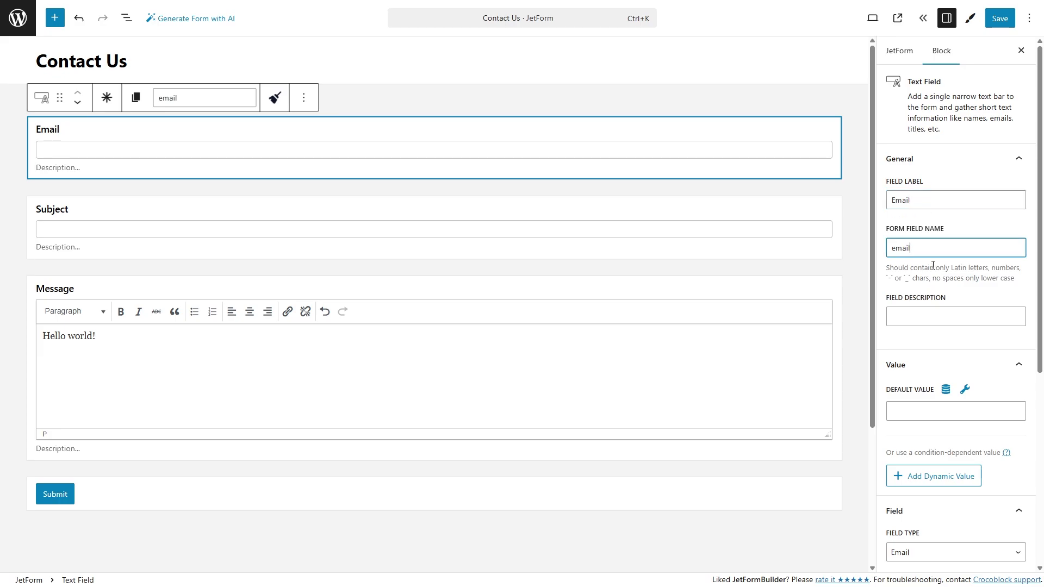
pyautogui.scroll(-5, 935, 304)
# Step: Try Field Type Password with the eye icon toggled, undo back to Email, and open the block library
pyautogui.click(940, 282)
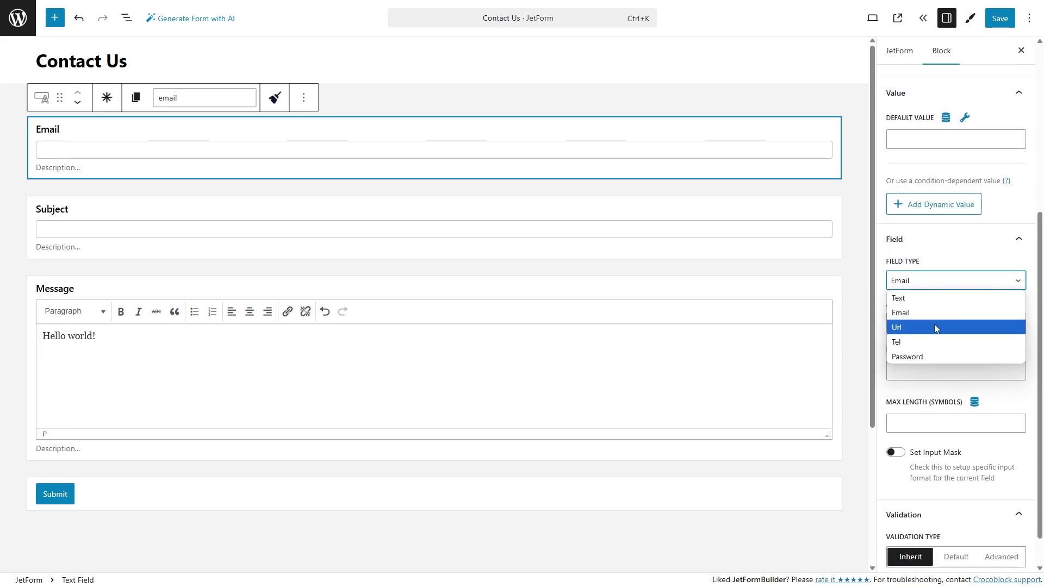
pyautogui.click(933, 357)
pyautogui.click(899, 306)
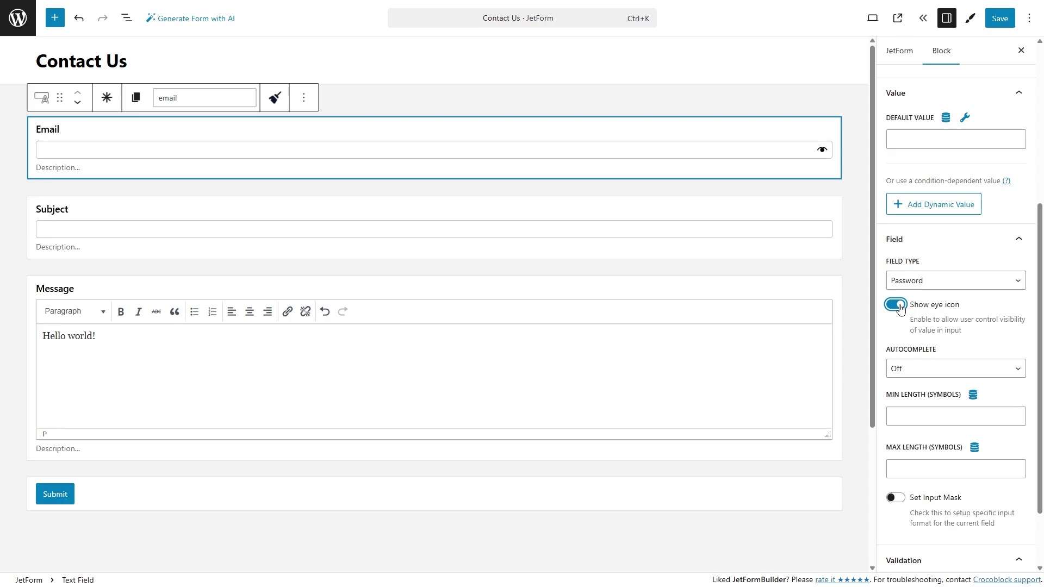
pyautogui.click(900, 306)
pyautogui.hotkey('ctrl', 'z')
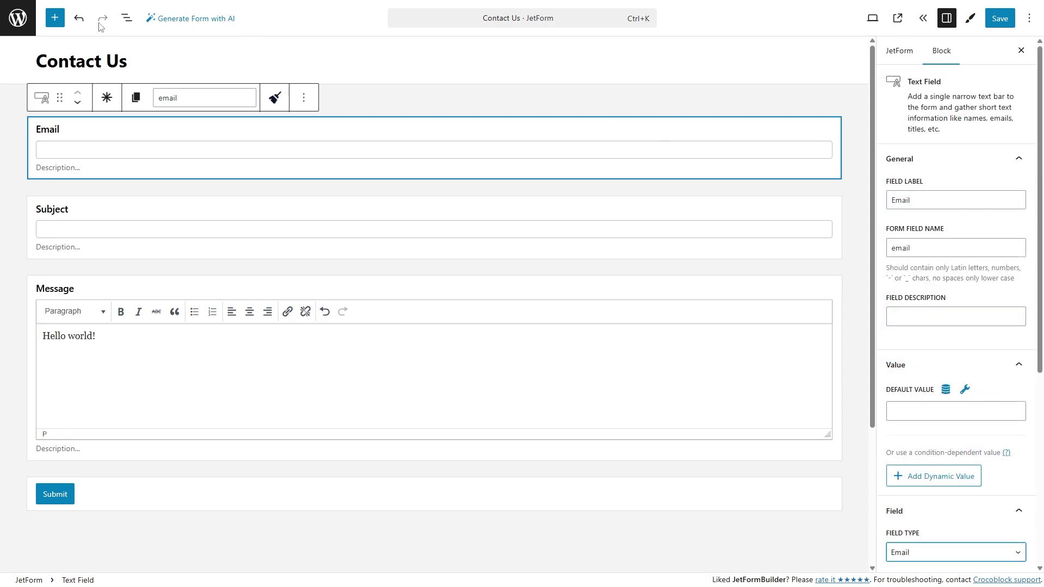
pyautogui.click(55, 18)
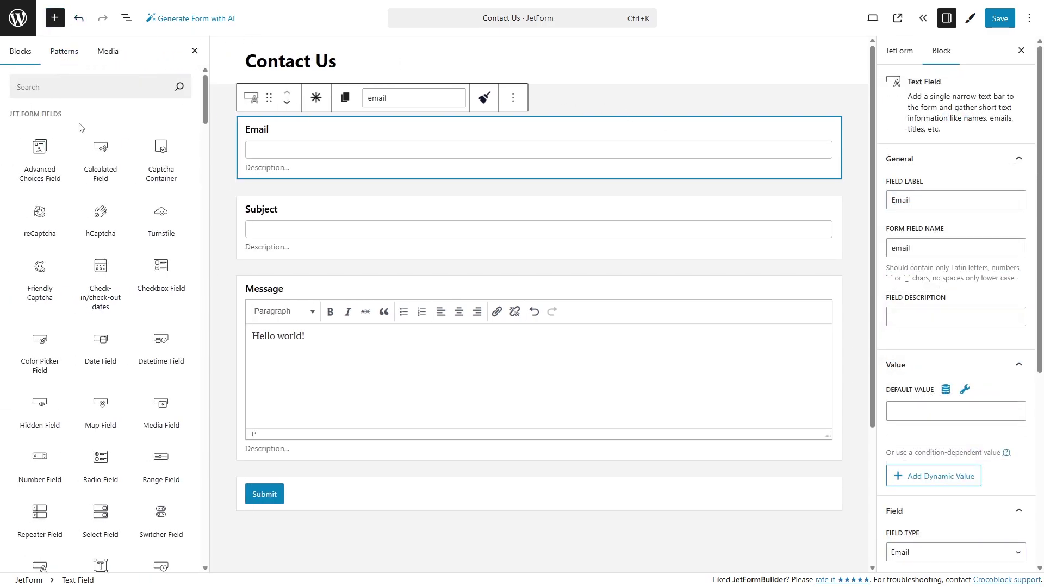
# Step: Insert a Hidden Field (hidden_field_name, Current Post ID) after the Email field, then deselect it
pyautogui.click(40, 412)
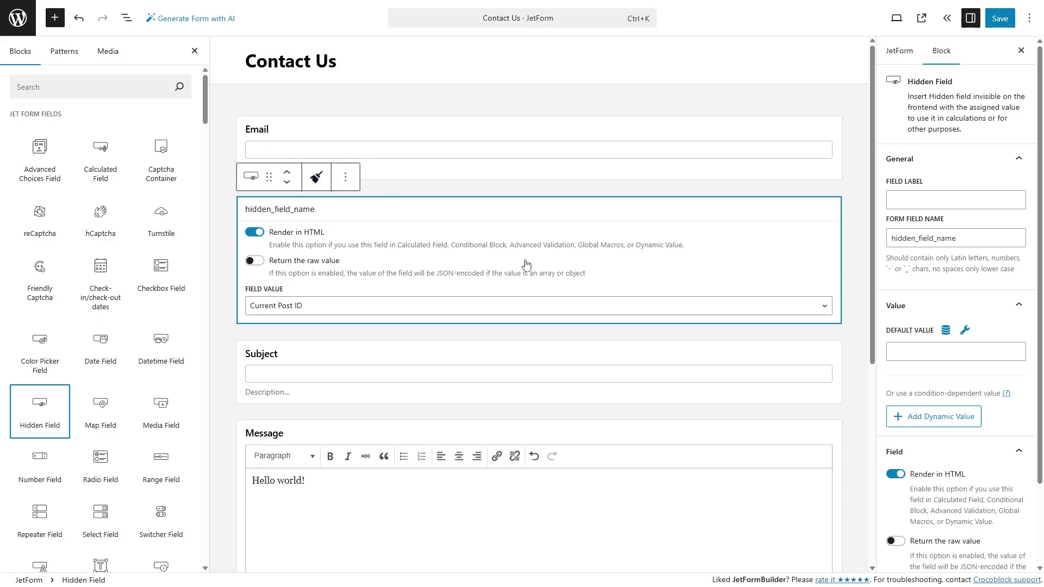
pyautogui.click(864, 137)
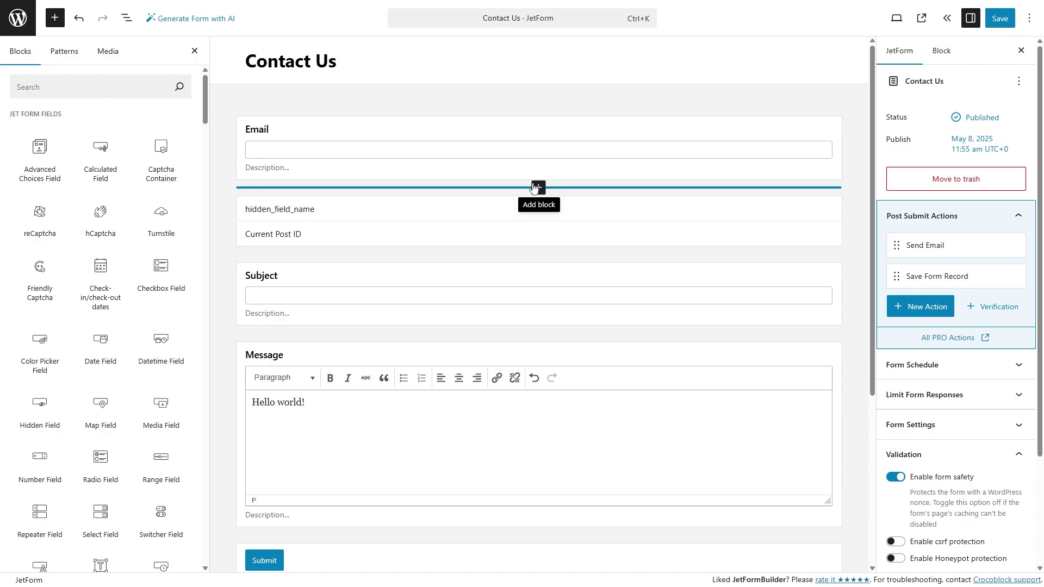
pyautogui.moveTo(537, 254)
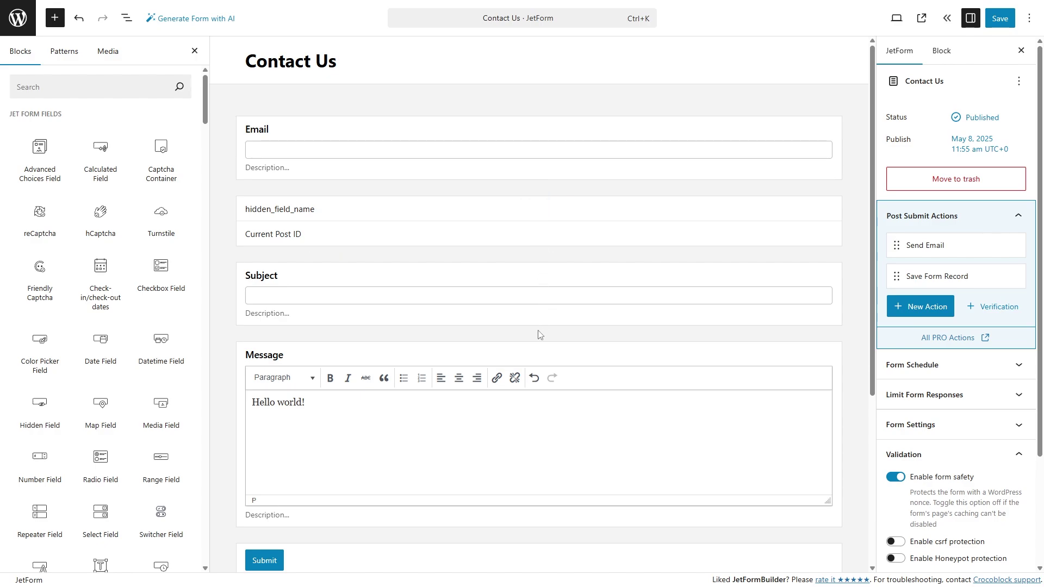
pyautogui.moveTo(538, 334)
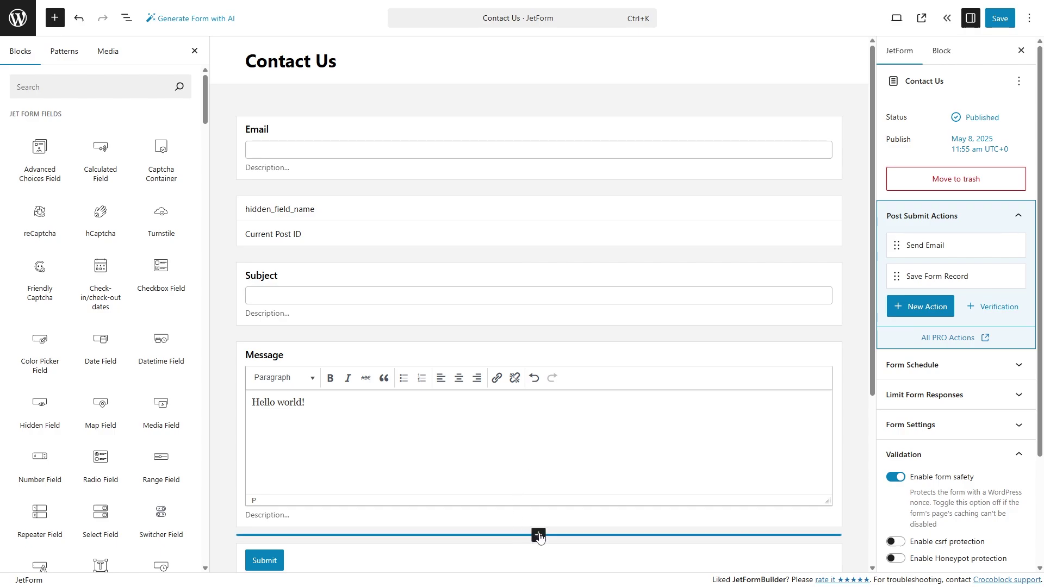
# Step: Select the Submit block and add Radio, Select, Checkbox and Repeater fields after it
pyautogui.click(416, 126)
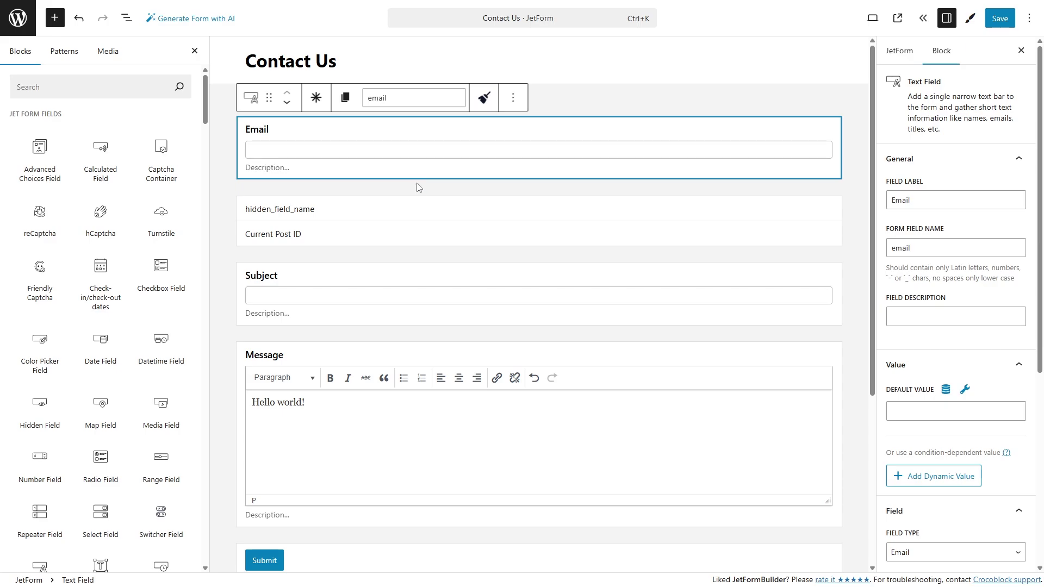
pyautogui.click(419, 213)
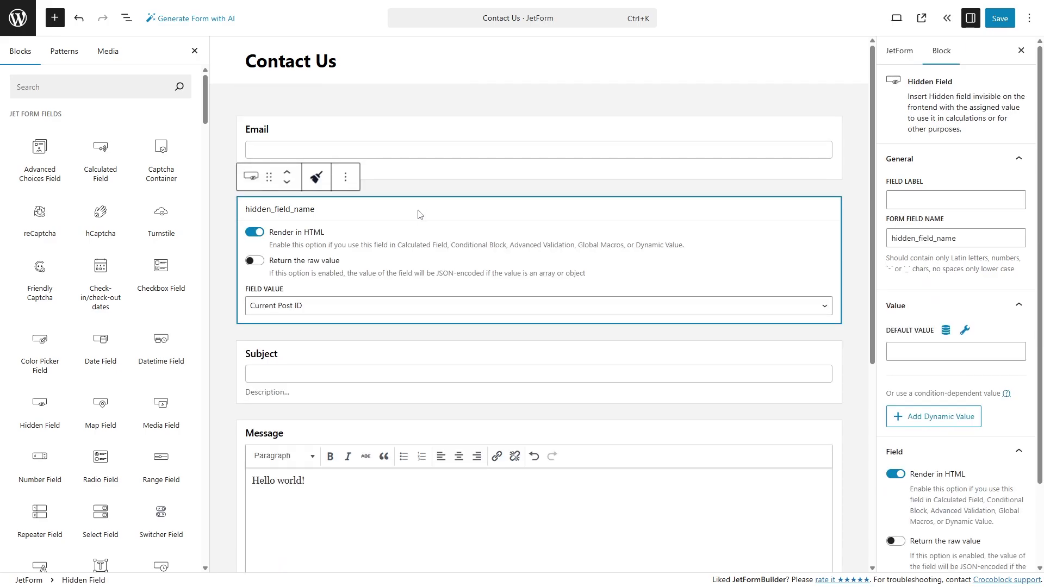
pyautogui.scroll(-6, 418, 214)
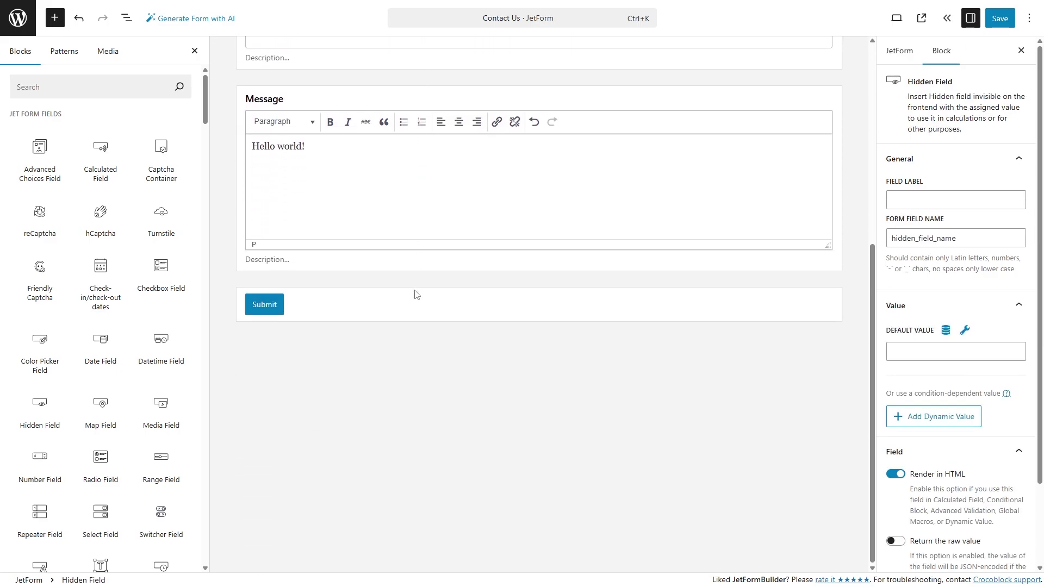
pyautogui.click(416, 302)
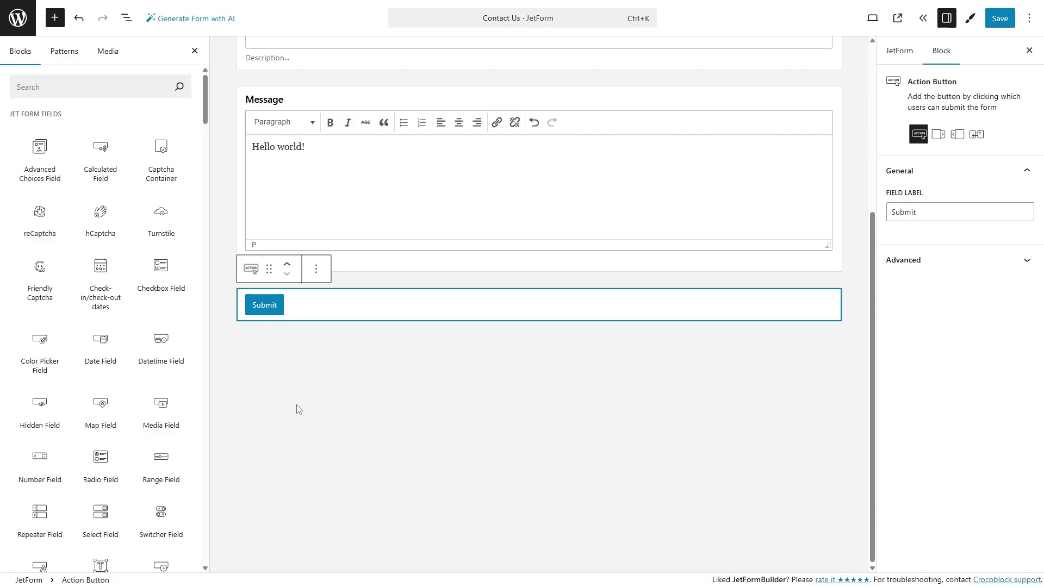
pyautogui.click(89, 462)
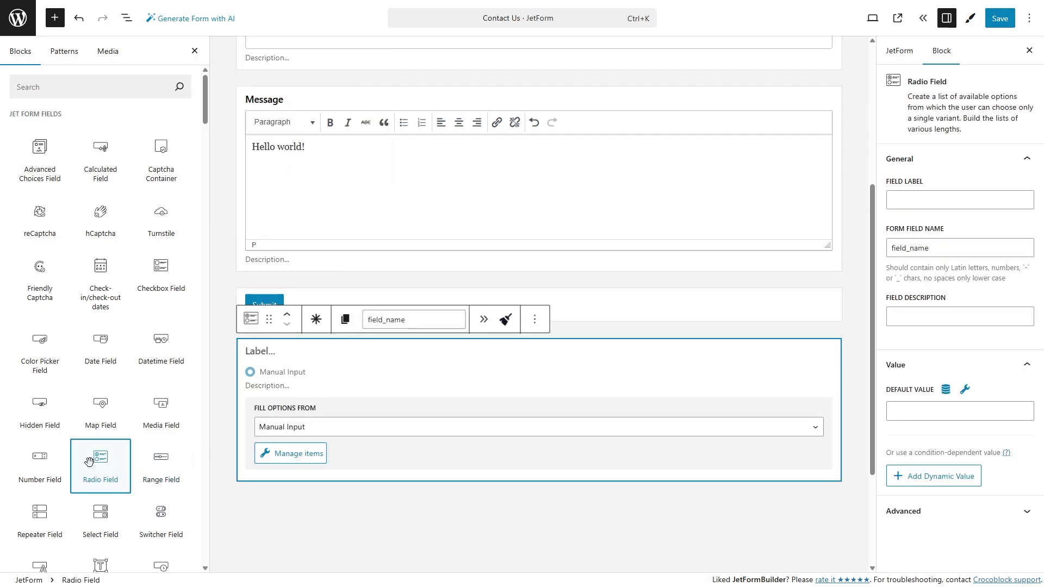
pyautogui.click(98, 511)
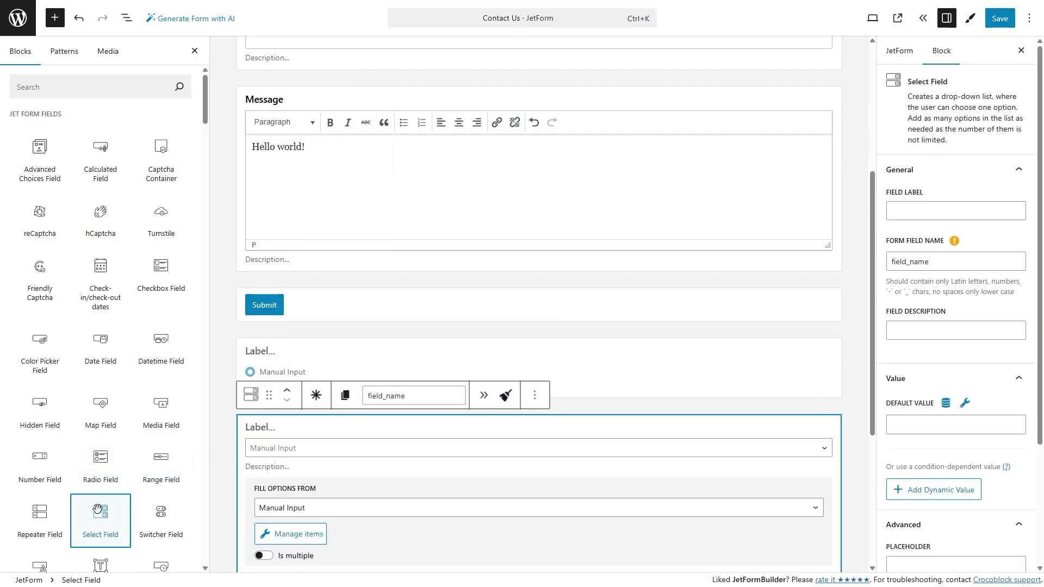
pyautogui.click(159, 271)
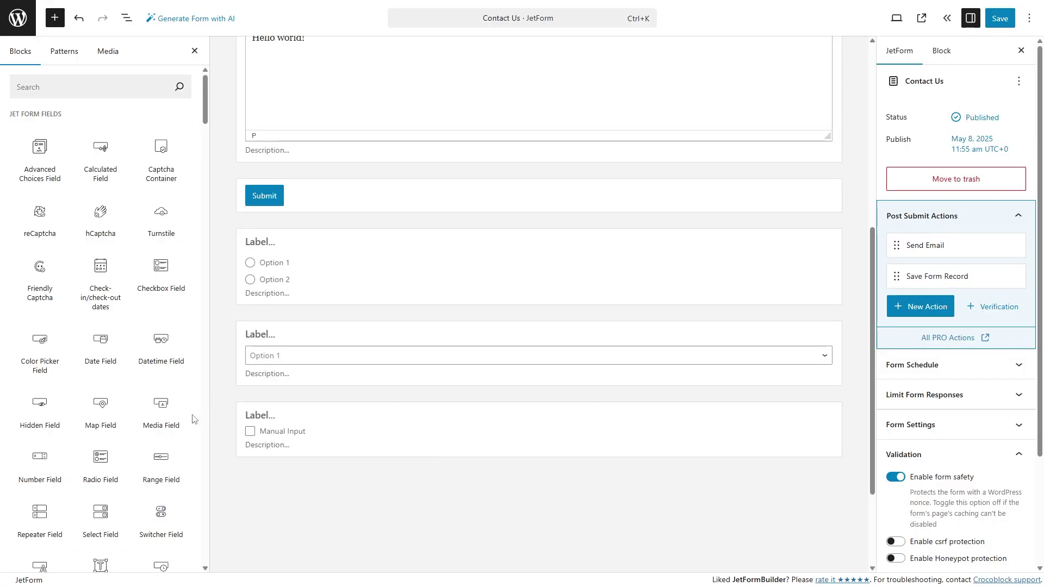
pyautogui.click(40, 516)
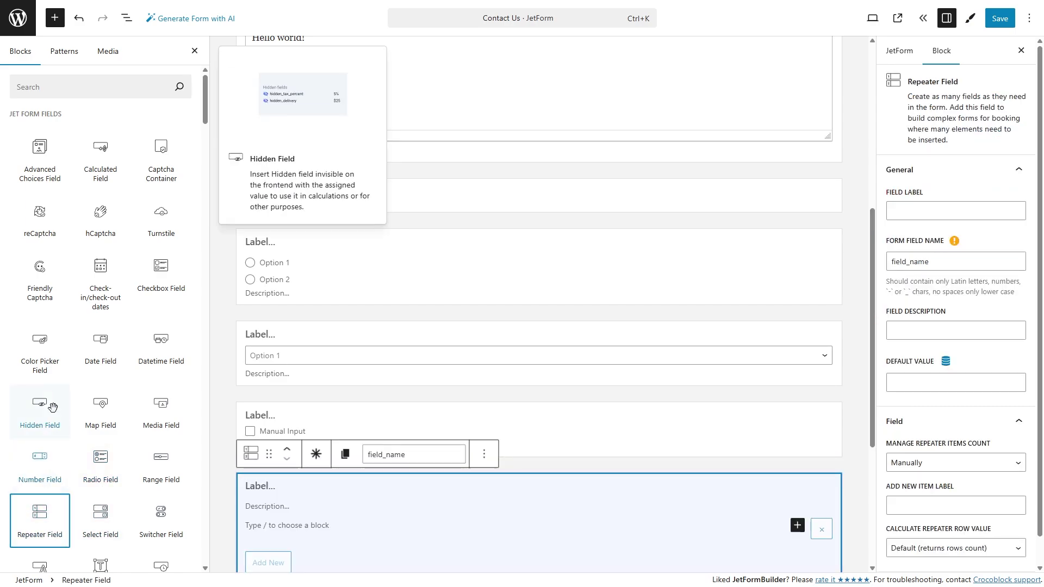
# Step: Search 'conditional', add a Conditional Block, then deselect to return to form settings
pyautogui.click(101, 84)
pyautogui.write('conditional')
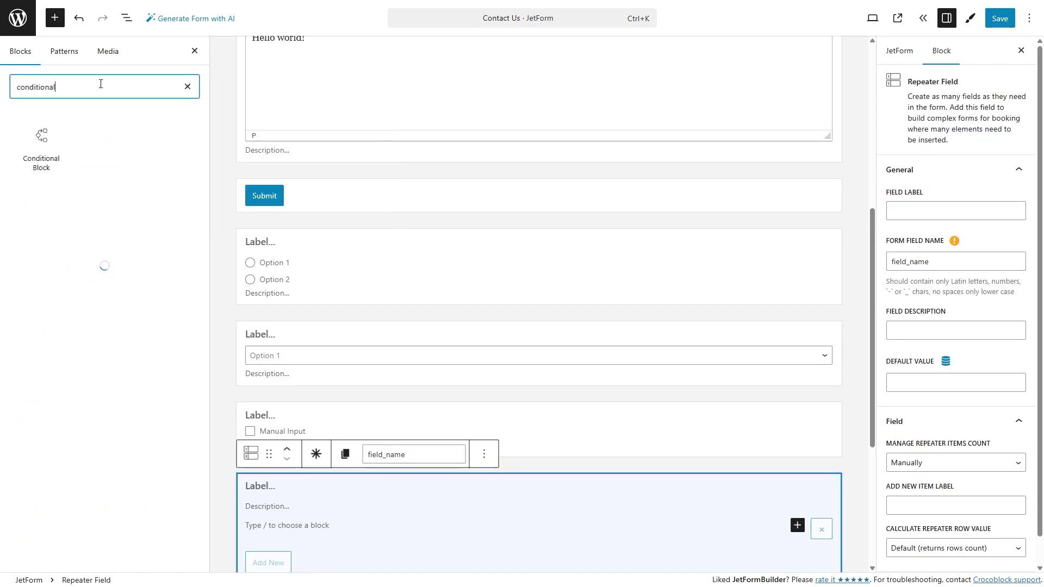
pyautogui.click(42, 139)
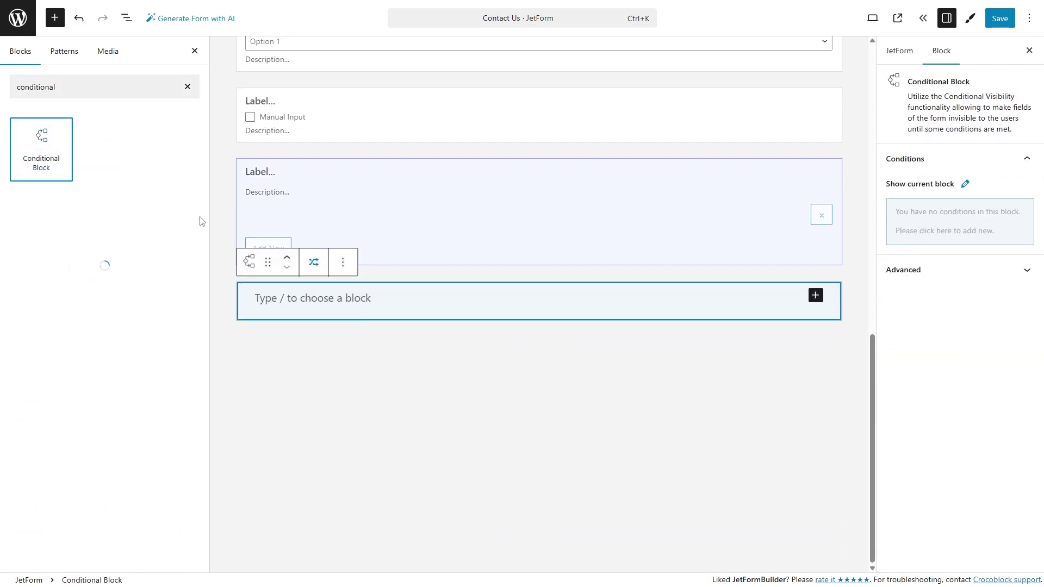
pyautogui.click(573, 217)
pyautogui.click(854, 364)
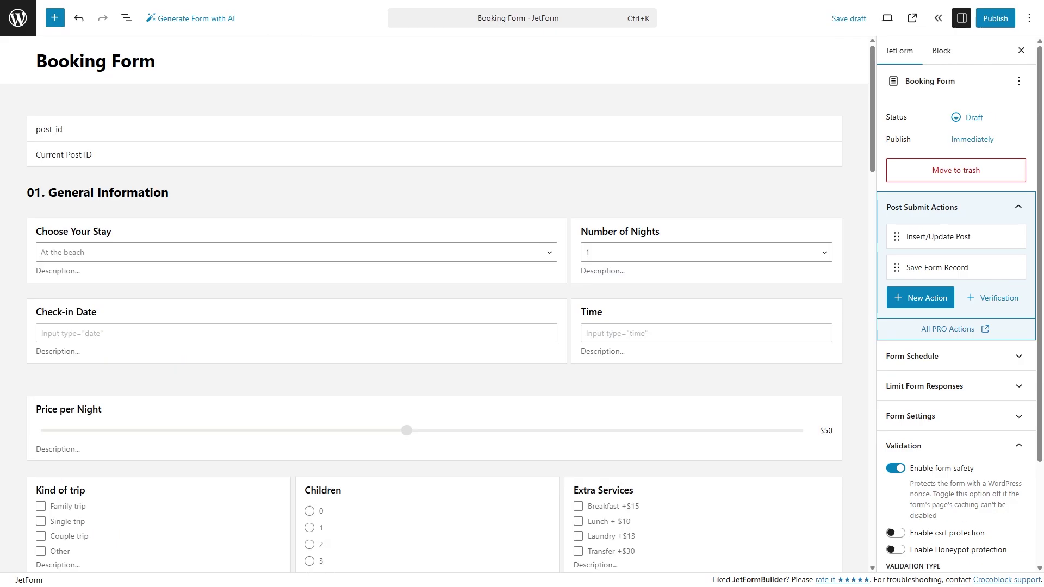
pyautogui.scroll(-2, 434, 310)
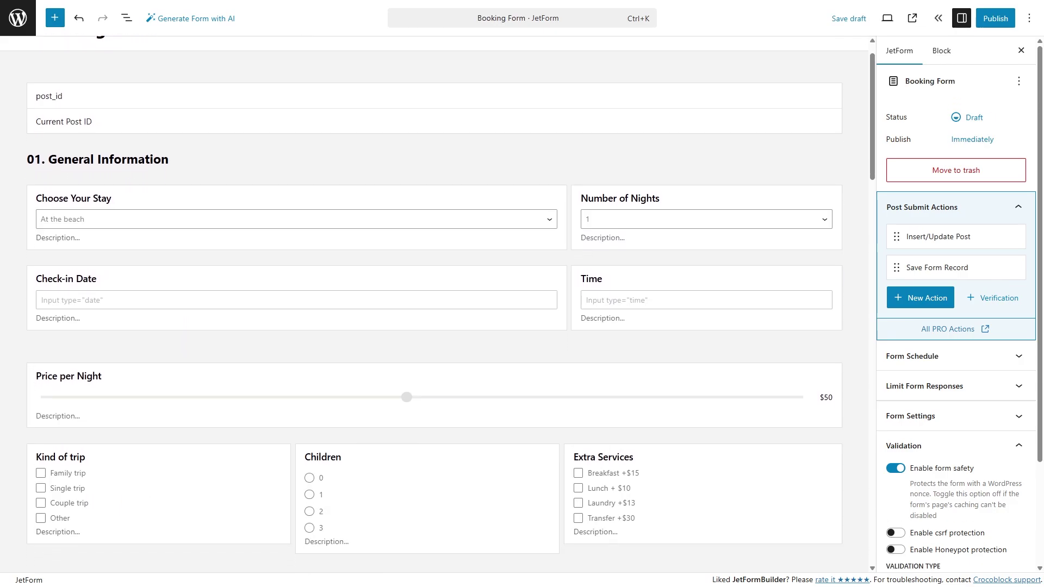
pyautogui.scroll(-2, 434, 310)
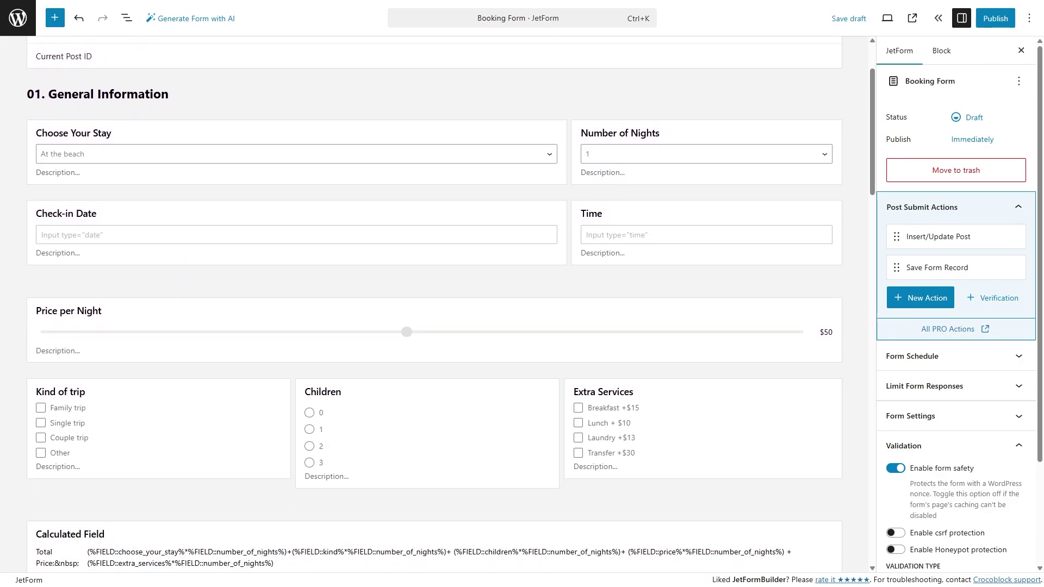
pyautogui.scroll(-2, 434, 310)
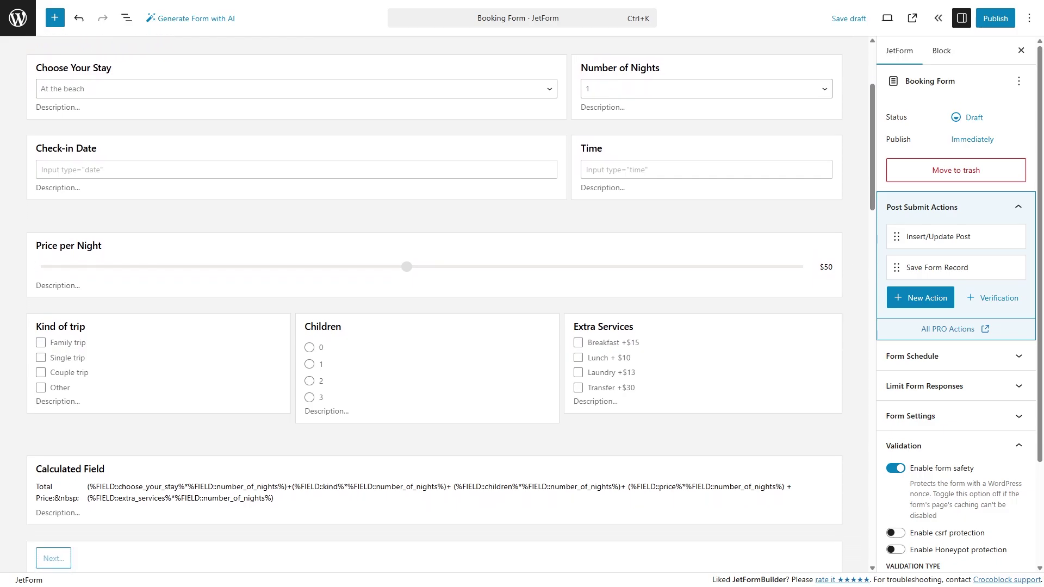
pyautogui.scroll(-2, 434, 309)
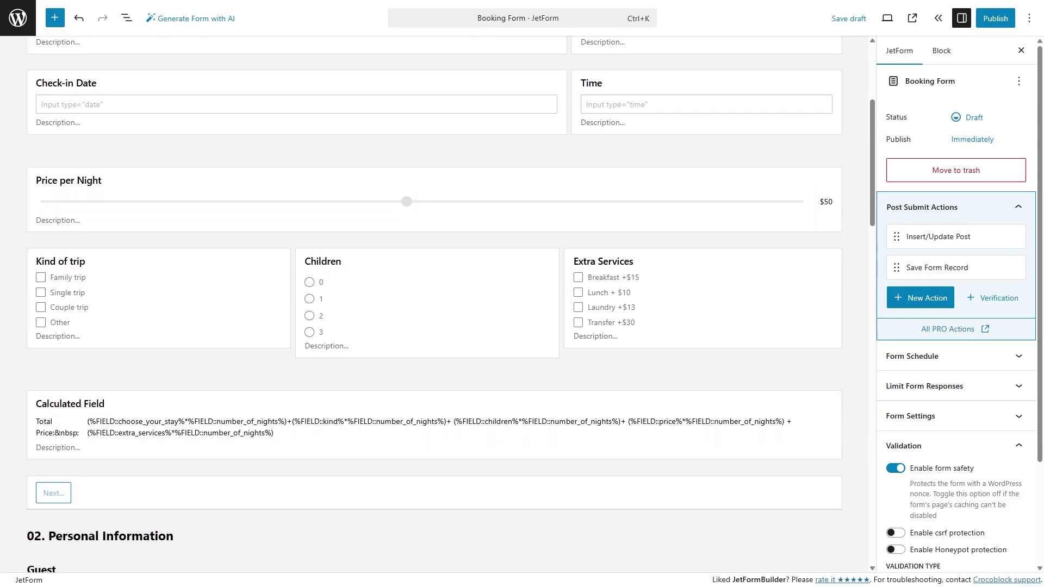
pyautogui.scroll(-2, 434, 309)
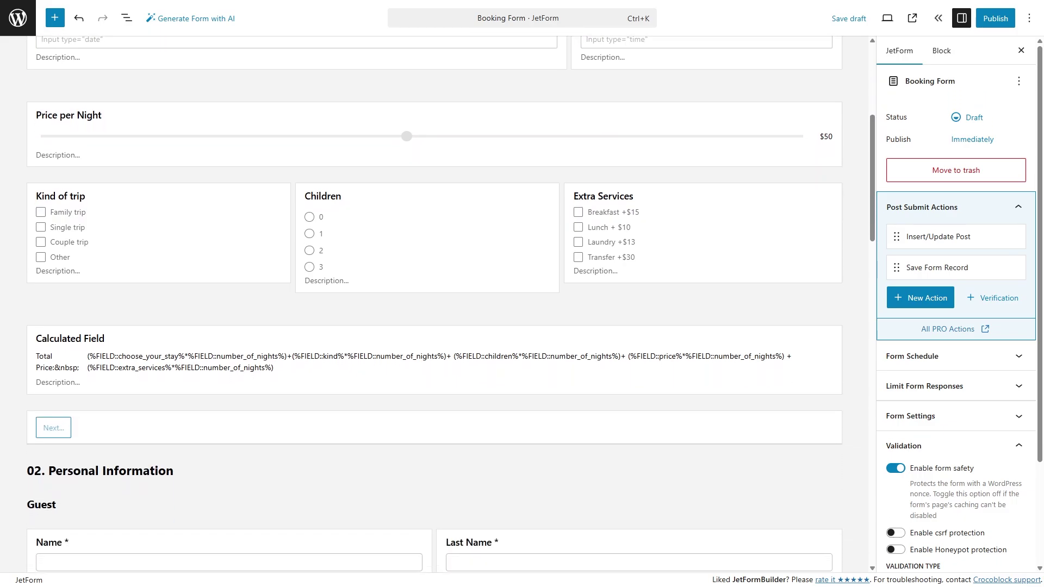
pyautogui.scroll(-2, 434, 310)
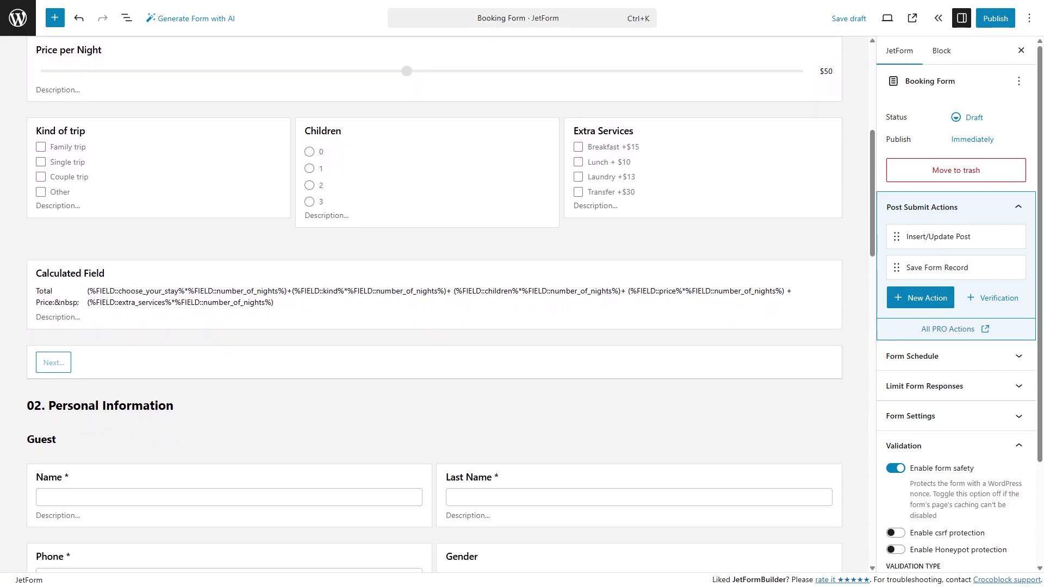
pyautogui.scroll(-2, 434, 310)
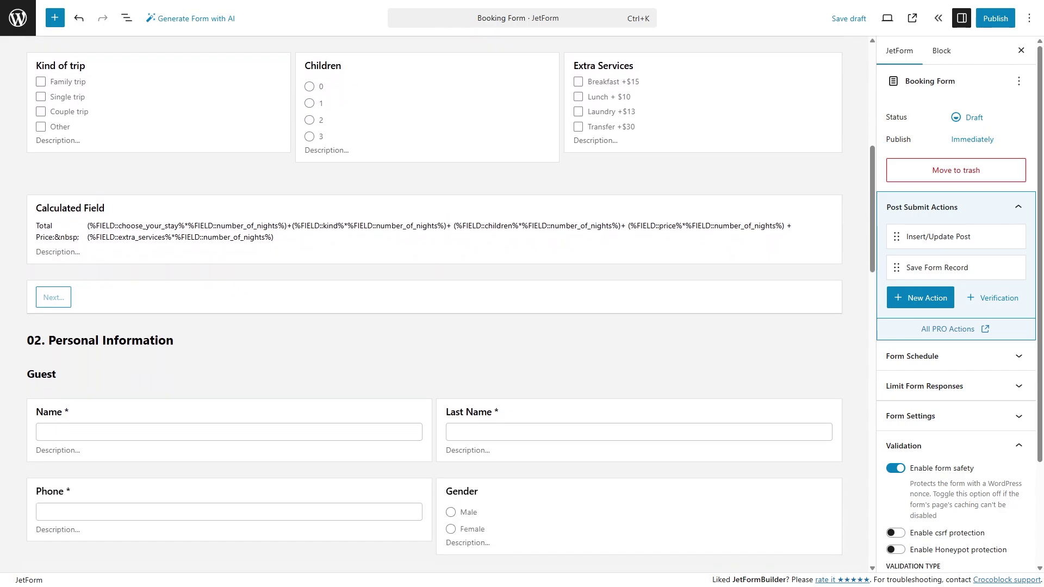
pyautogui.scroll(-2, 434, 310)
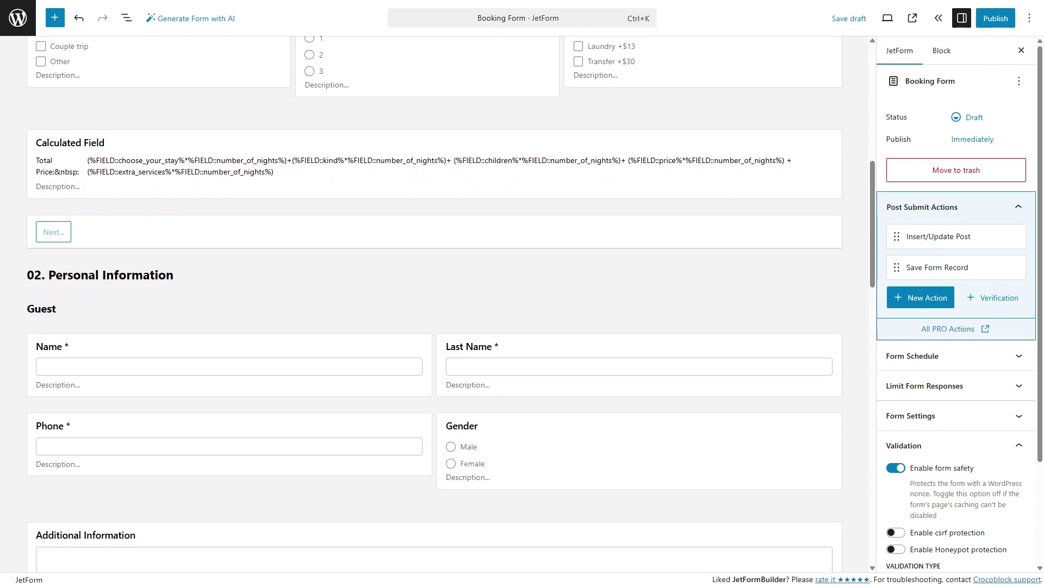
pyautogui.scroll(-2, 434, 310)
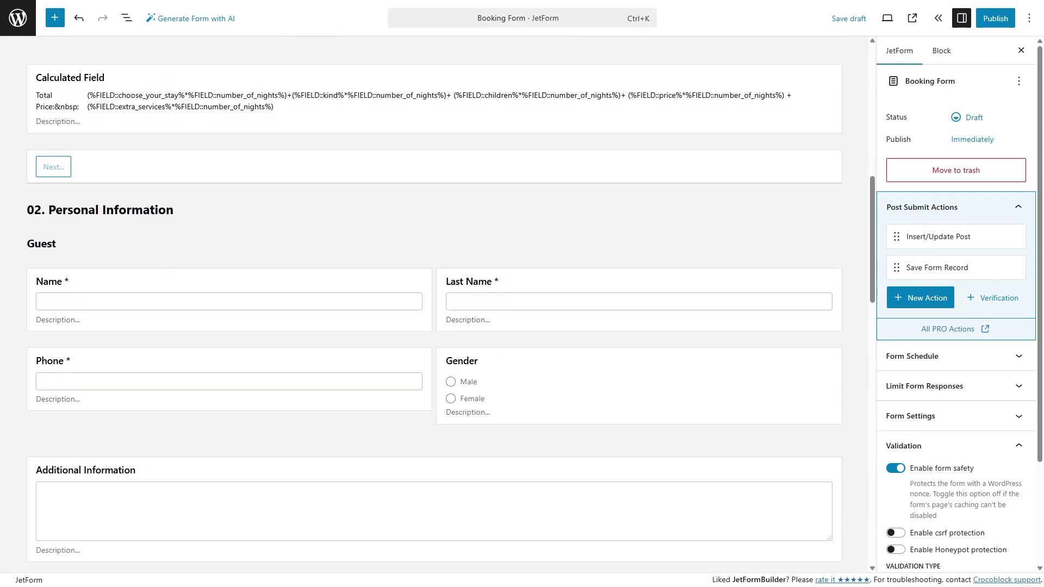
pyautogui.scroll(-2, 434, 310)
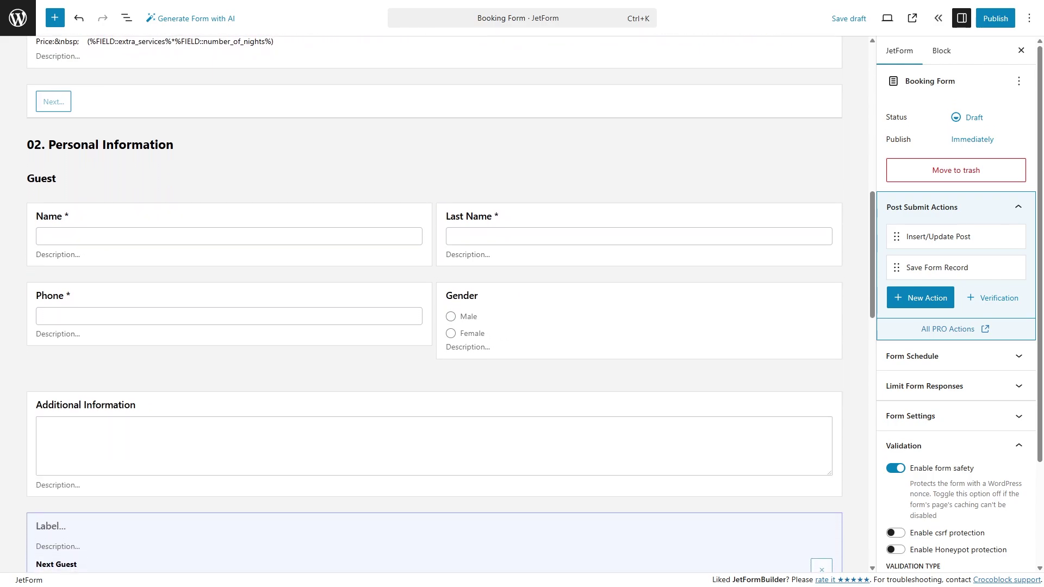
pyautogui.scroll(-2, 434, 310)
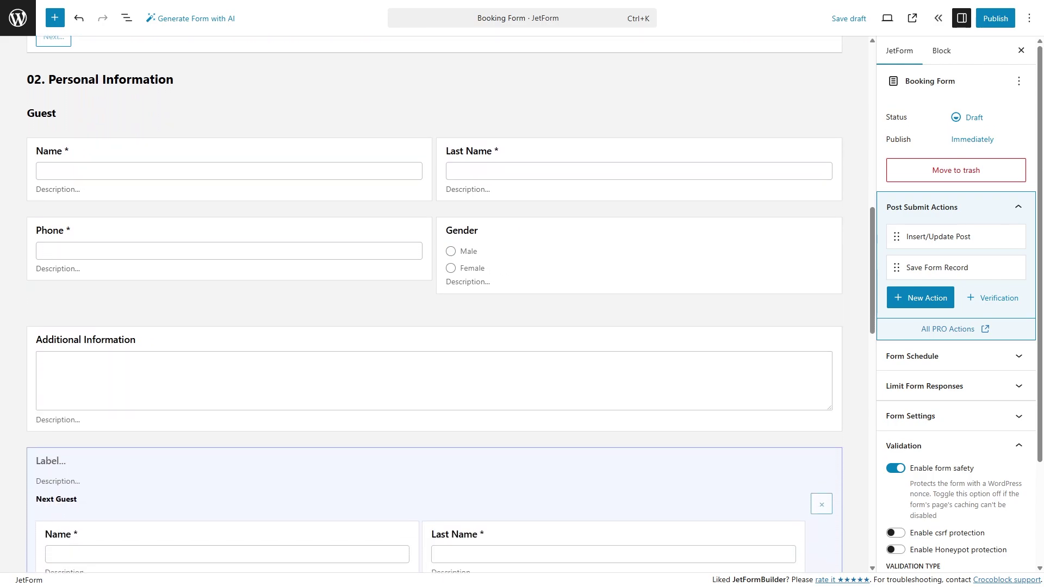
pyautogui.scroll(-2, 433, 310)
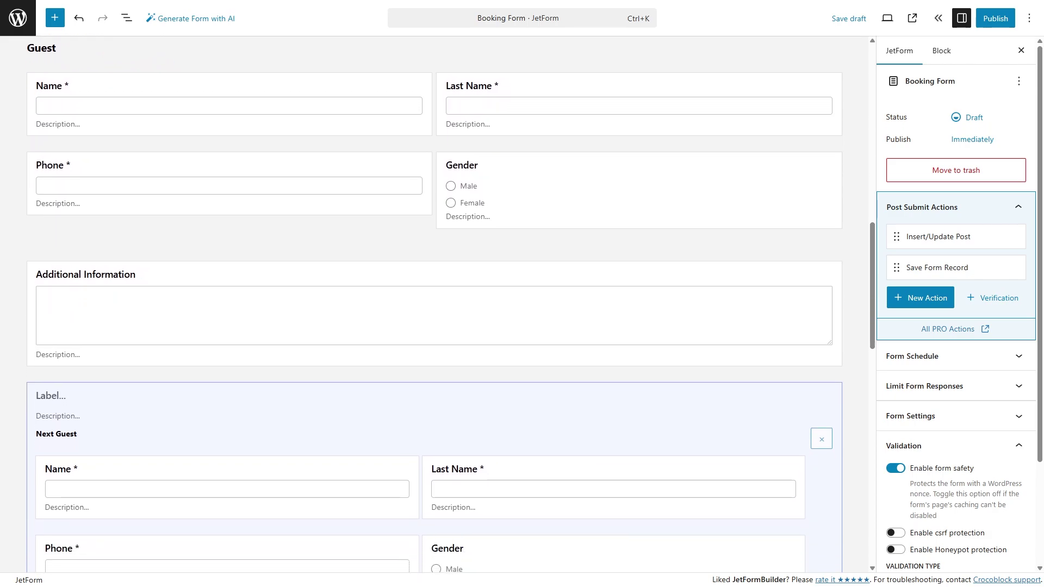
pyautogui.scroll(-2, 434, 310)
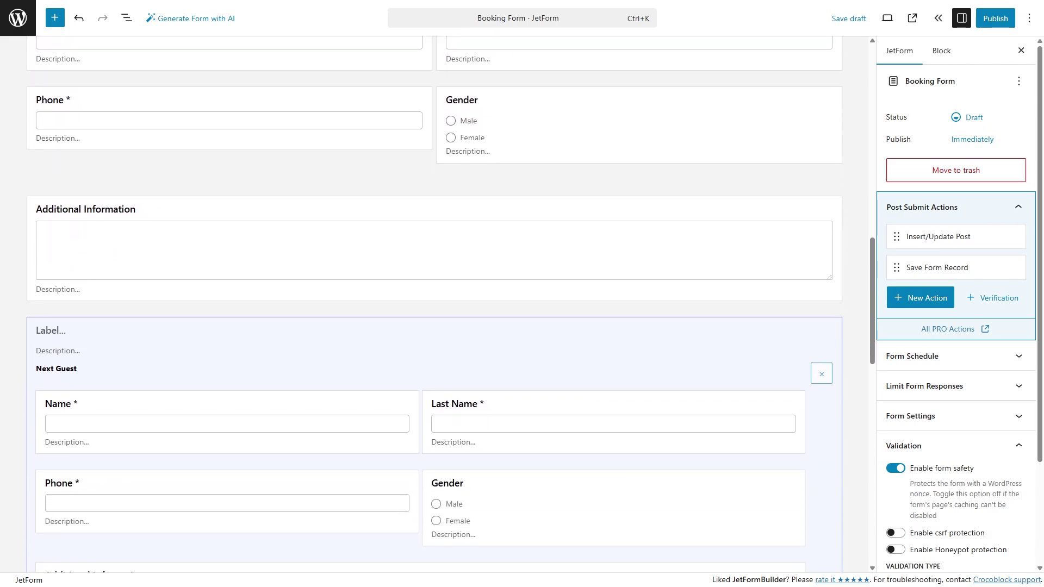
pyautogui.scroll(-2, 434, 310)
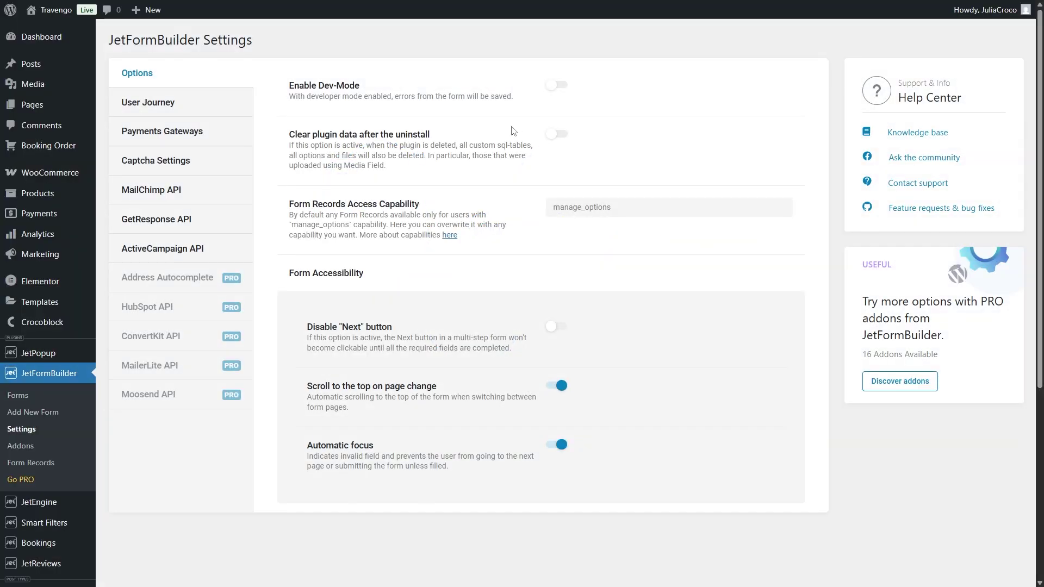
# Step: Enable User Journey Tracking on Local Storage and review when journey data is cleared
pyautogui.click(212, 102)
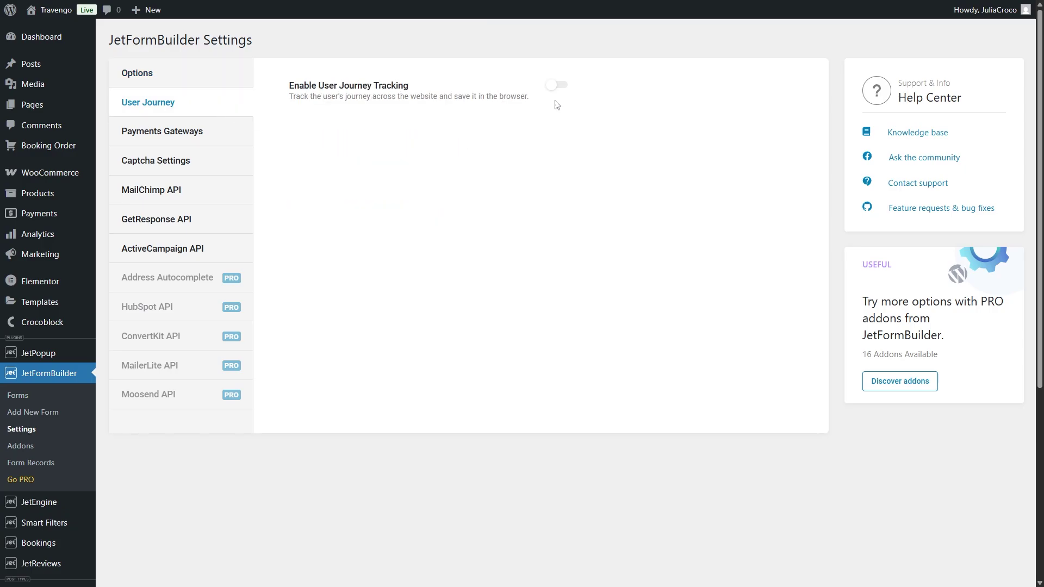
pyautogui.click(561, 85)
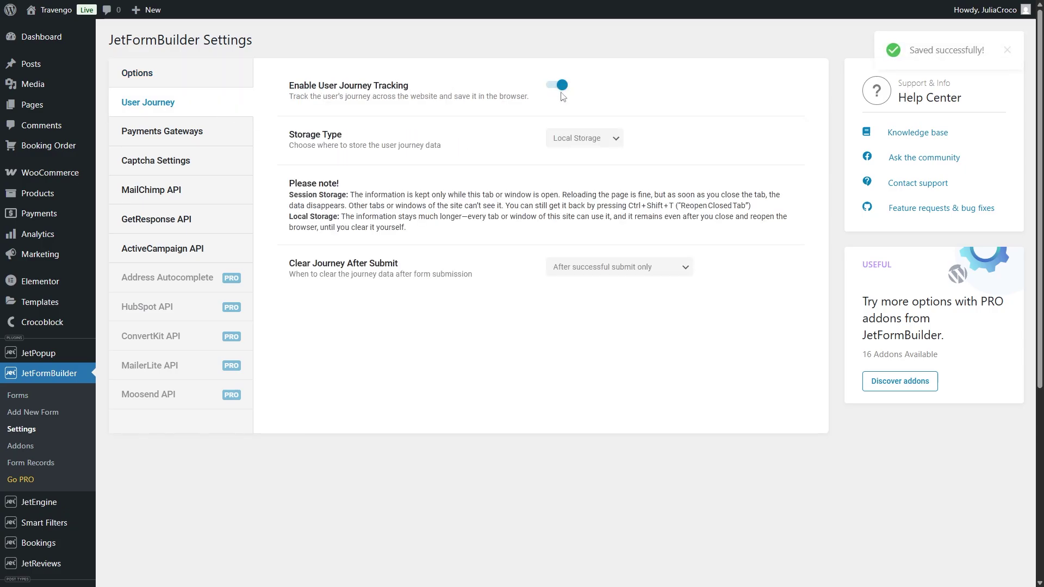
pyautogui.click(609, 139)
pyautogui.click(608, 139)
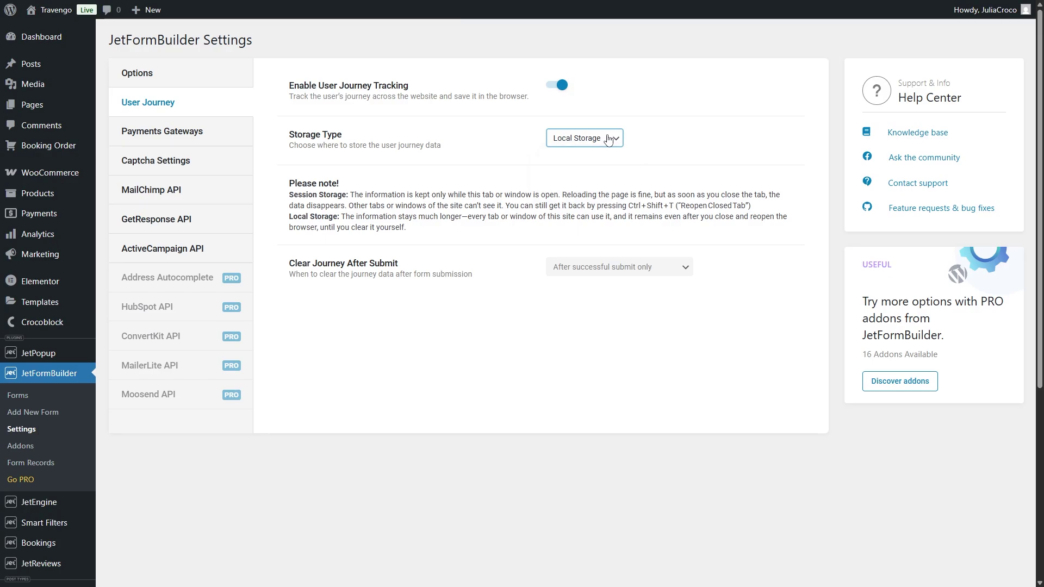
pyautogui.click(665, 266)
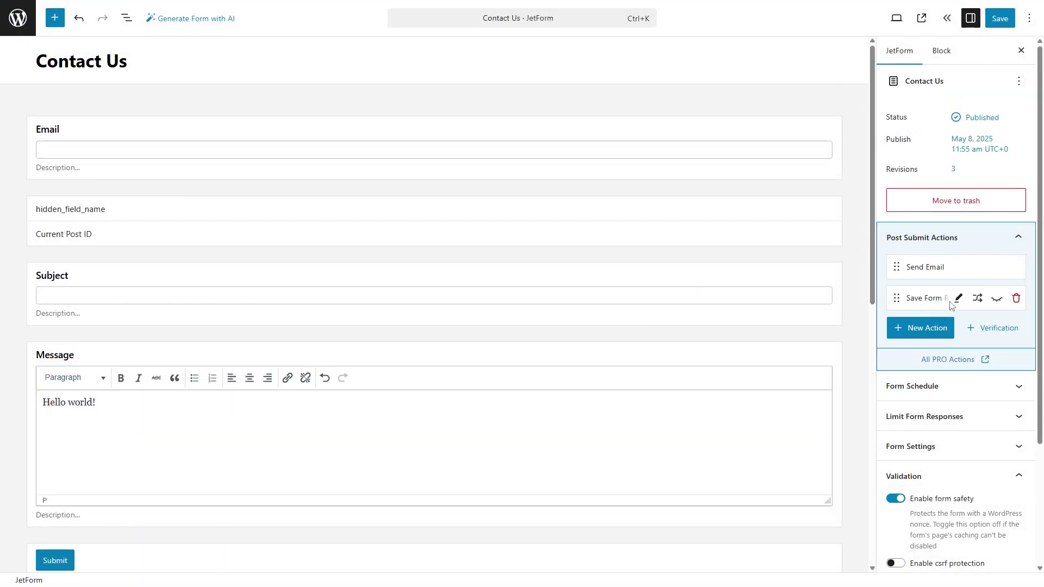
pyautogui.click(959, 298)
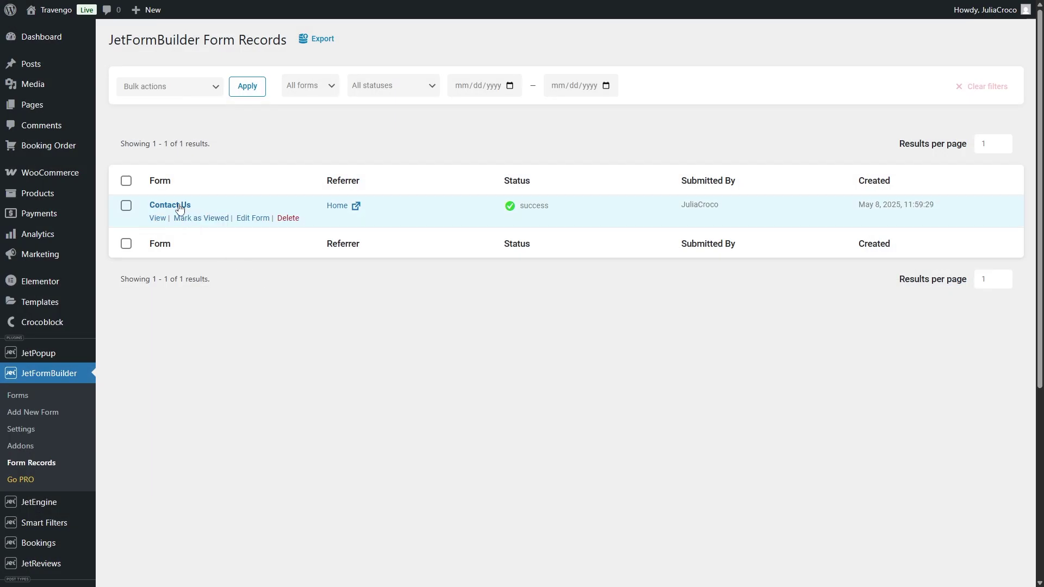
# Step: Open the Contact Us submission record and scroll down to its User Journey history
pyautogui.click(180, 207)
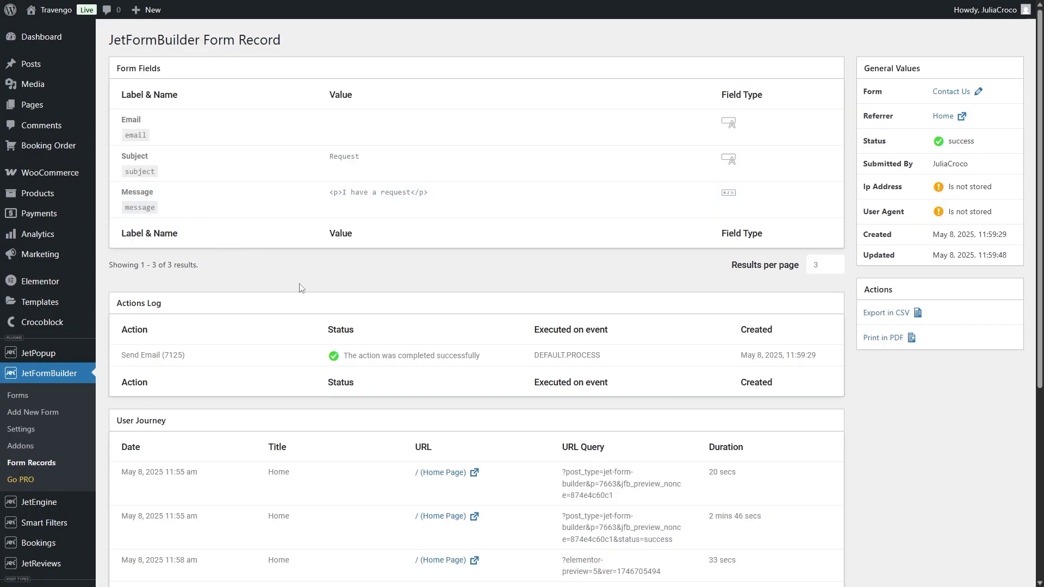
pyautogui.scroll(-5, 302, 288)
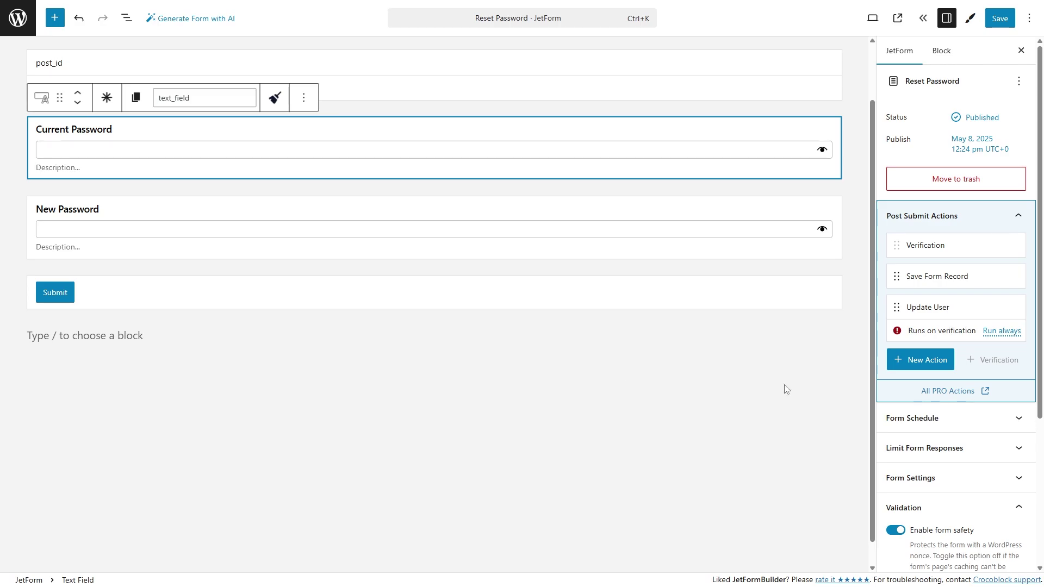
# Step: Validate Current Password server-side with 'Compare with Current User Password', then start entering a current password
pyautogui.click(960, 308)
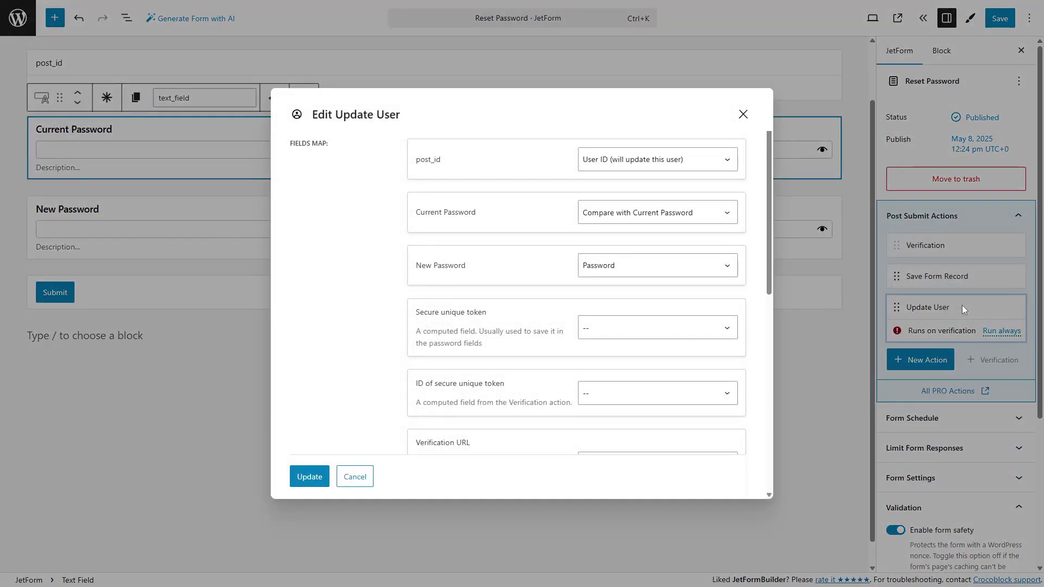
pyautogui.click(704, 213)
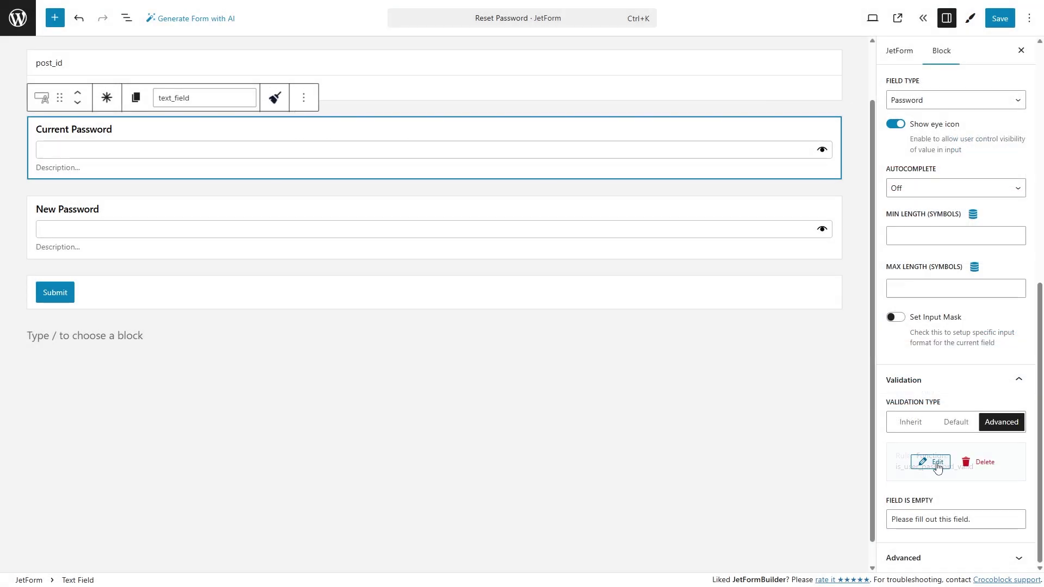
pyautogui.click(936, 465)
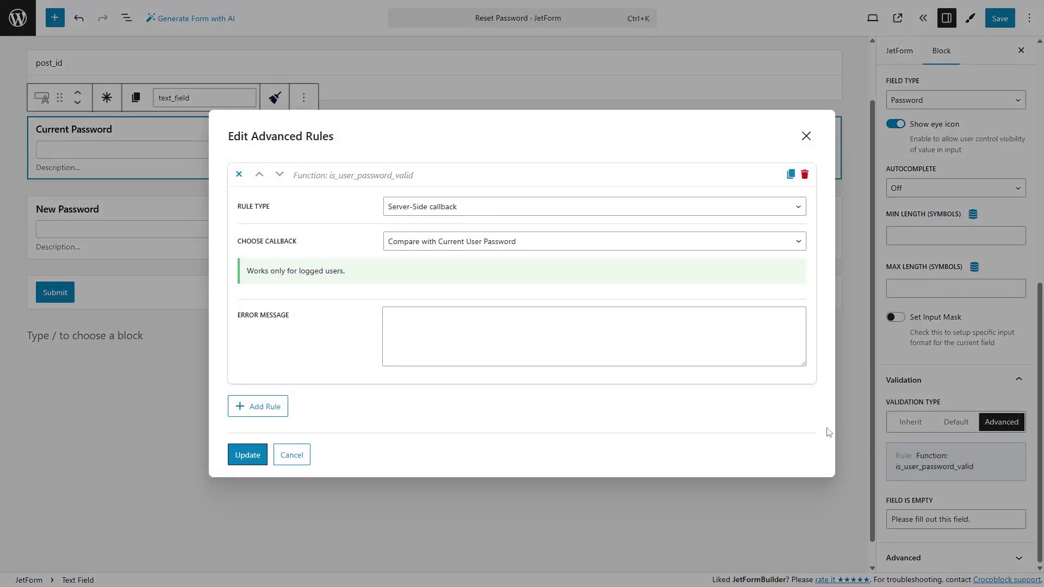
pyautogui.click(572, 241)
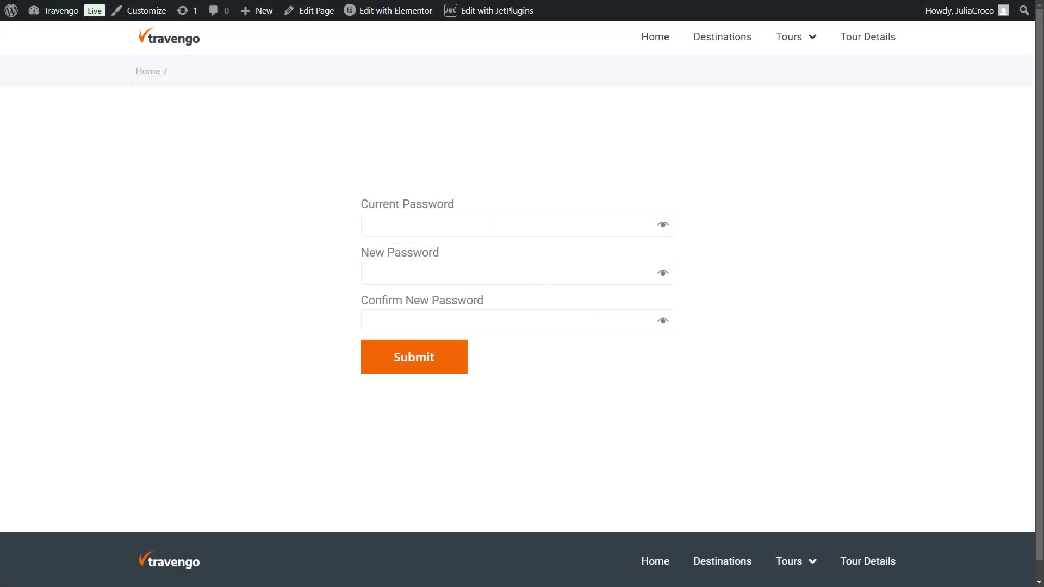
pyautogui.click(490, 224)
pyautogui.write('•••••')
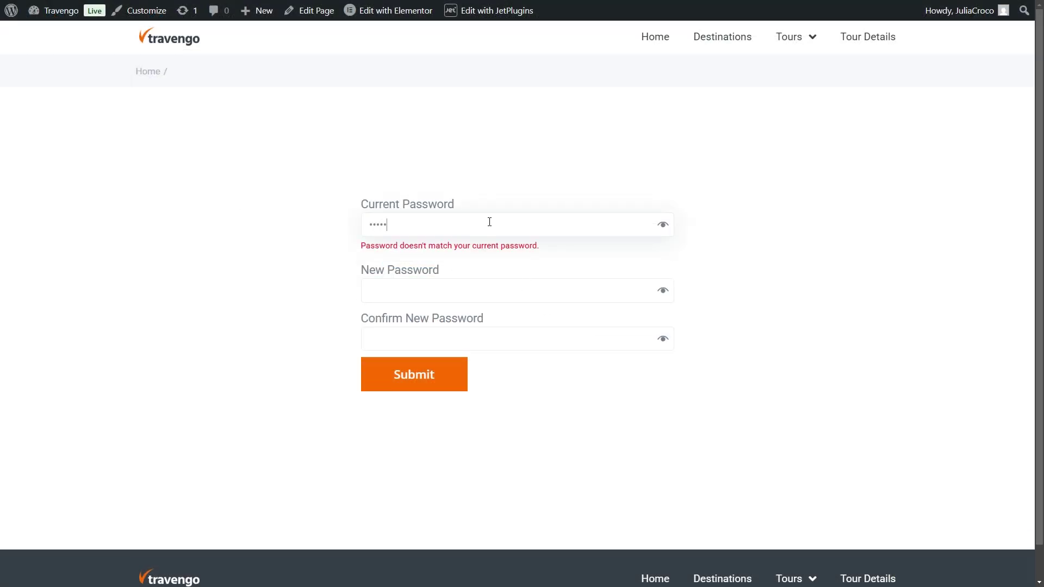
# Step: Fill New and Confirm New Password, submit to trigger the mismatch error, then trim the current password
pyautogui.click(500, 288)
pyautogui.write('••••••')
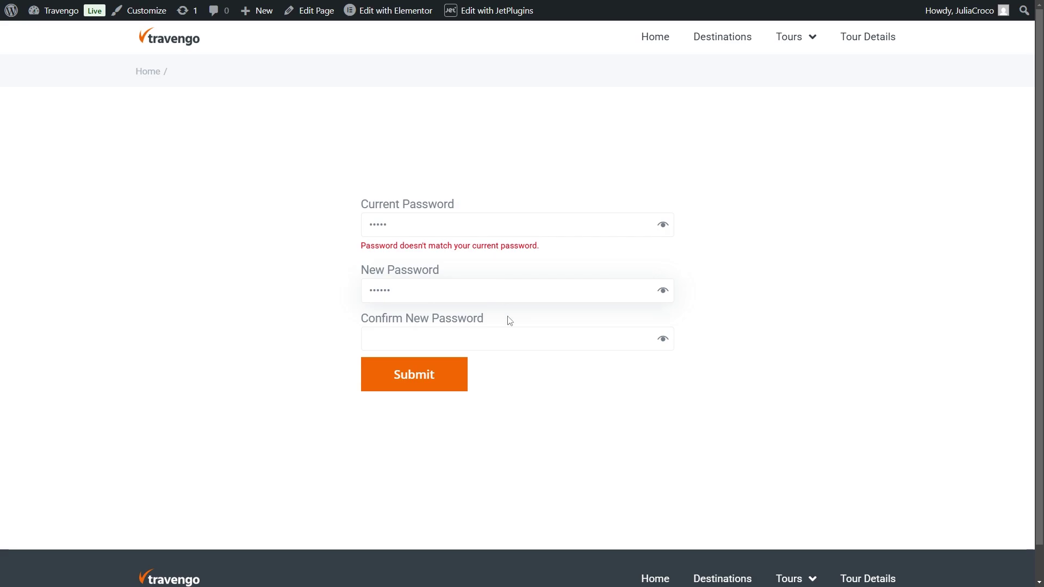
pyautogui.click(510, 338)
pyautogui.write('••••••')
pyautogui.click(549, 404)
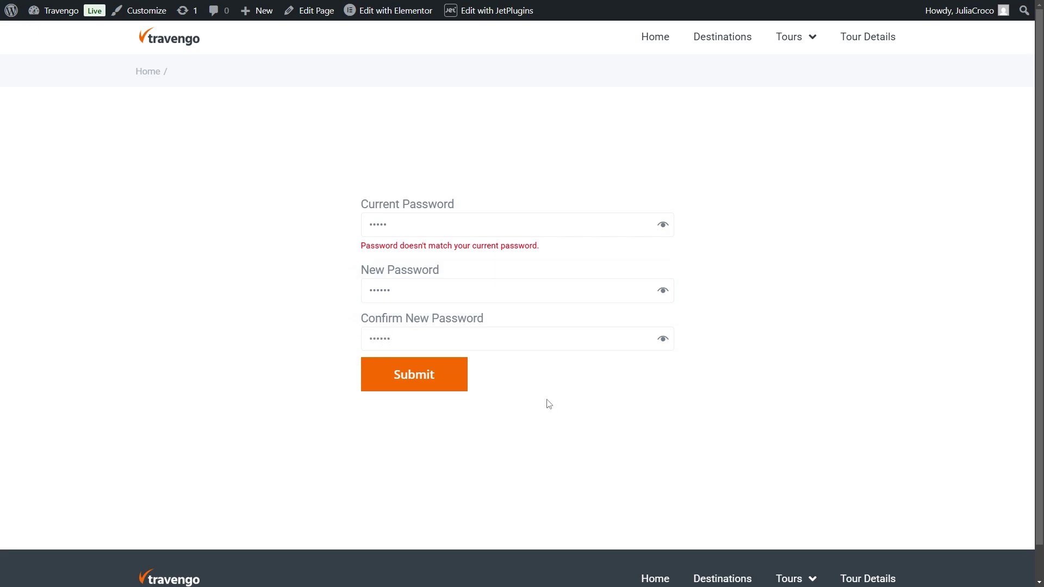
pyautogui.click(425, 378)
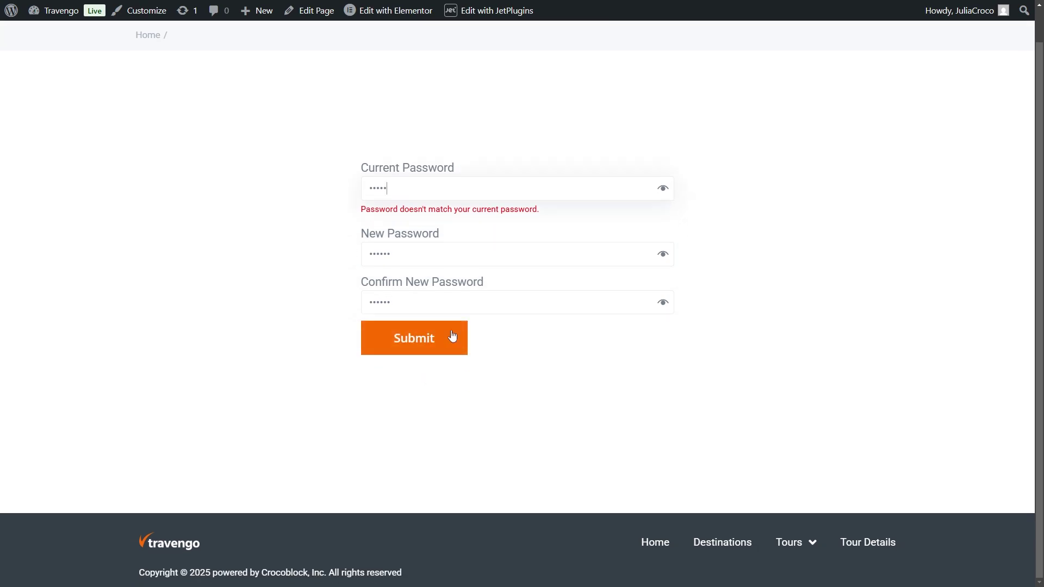
pyautogui.press('BackSpace')
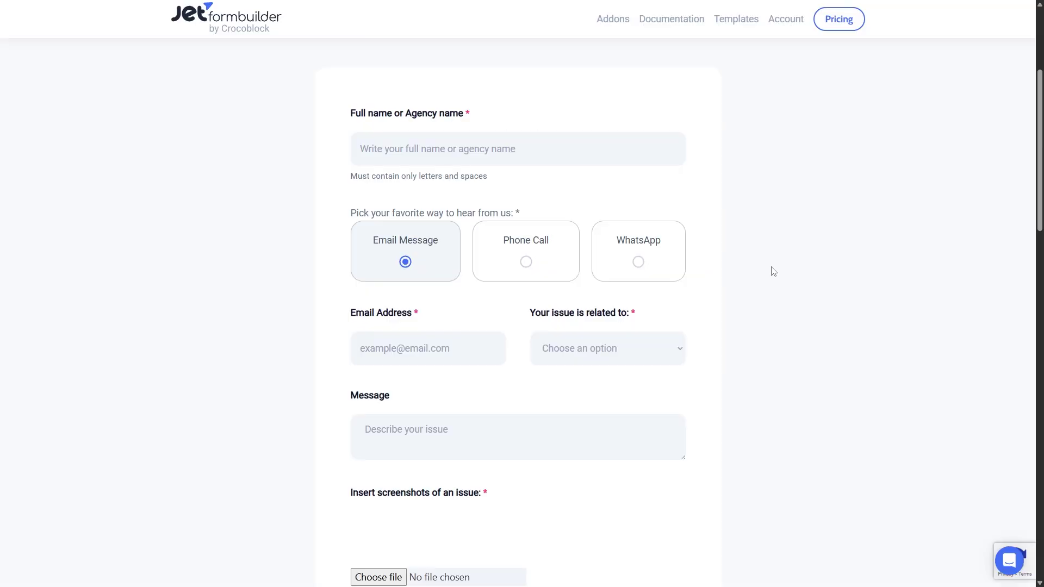
# Step: Open DevTools with F12 and pick the contact form element into the Elements tree
pyautogui.press('F12')
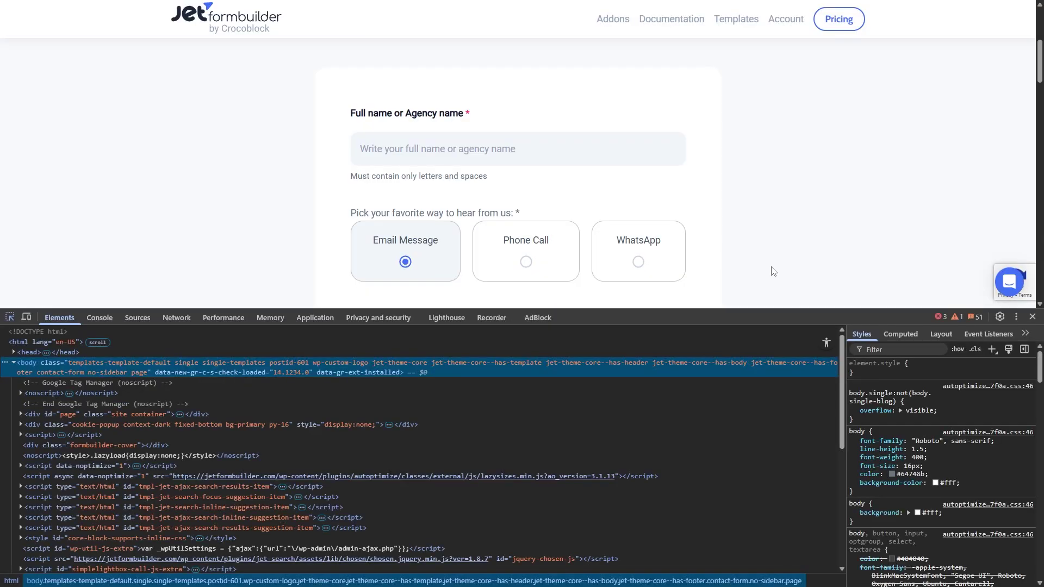
pyautogui.hotkey('ctrl', 'shift', 'c')
pyautogui.click(579, 88)
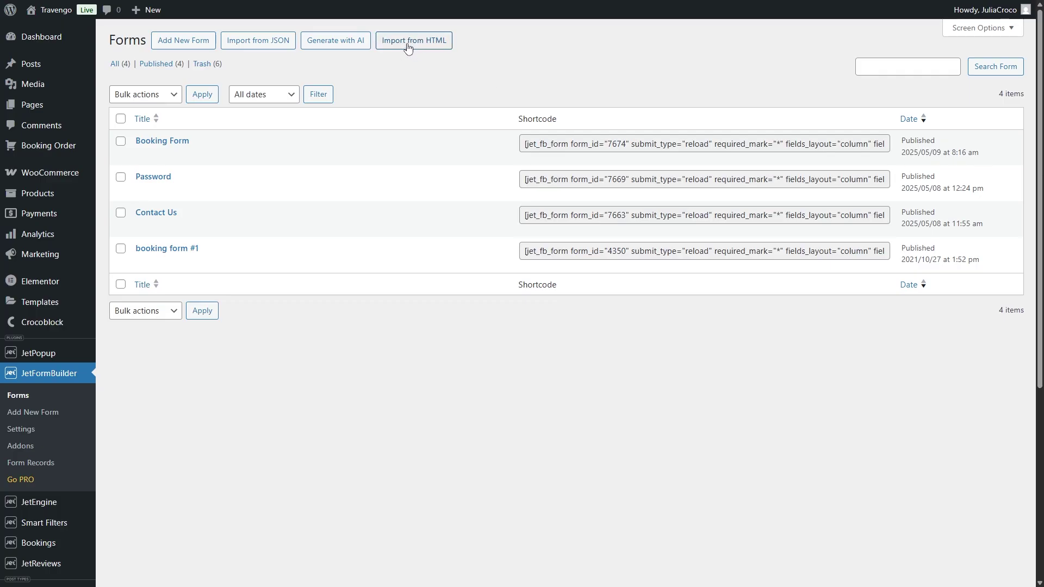
# Step: Paste the copied form markup into Import from HTML and parse it into a field preview
pyautogui.click(407, 43)
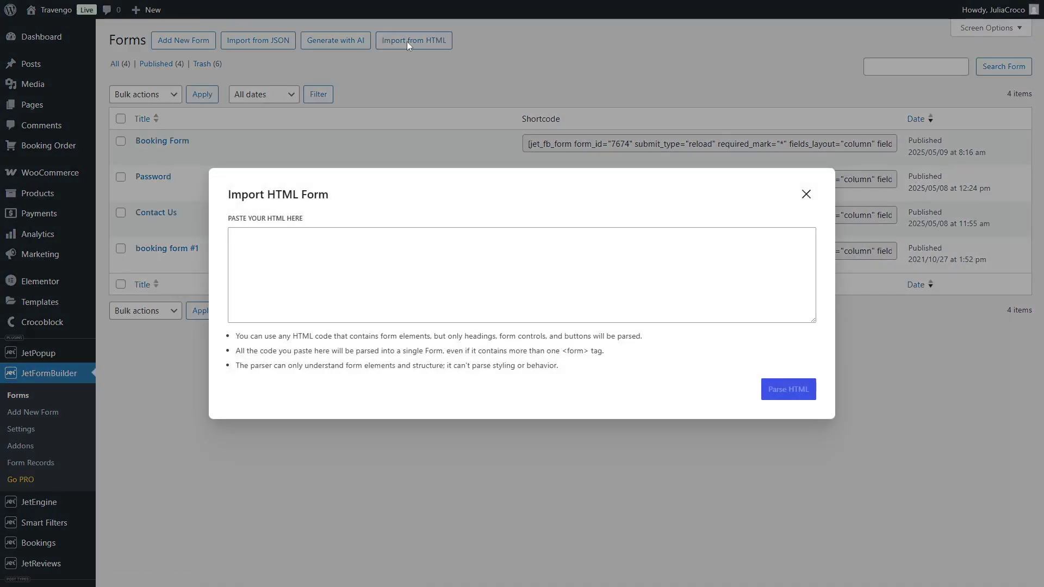
pyautogui.click(392, 251)
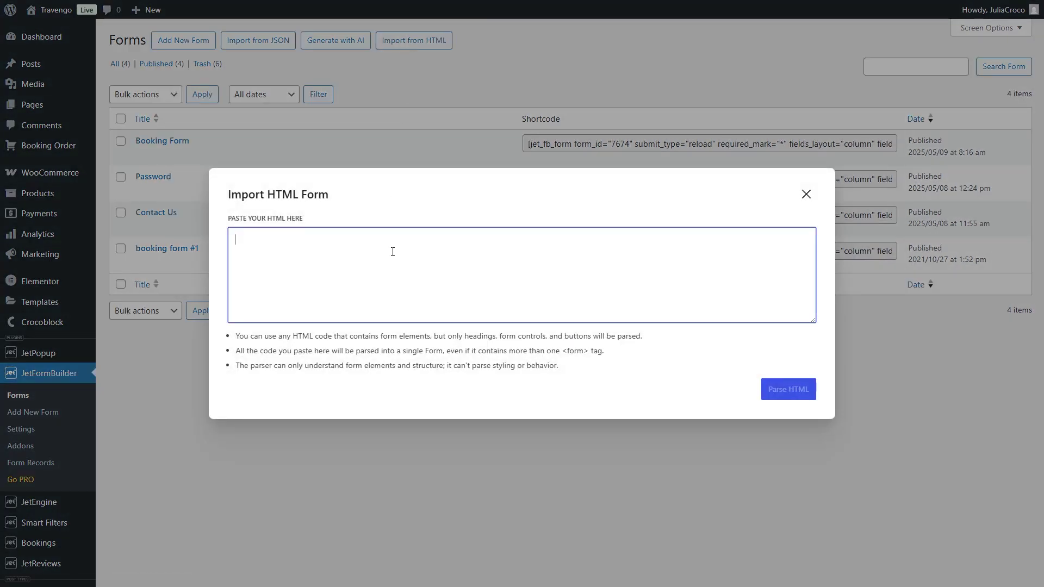
pyautogui.hotkey('ctrl', 'v')
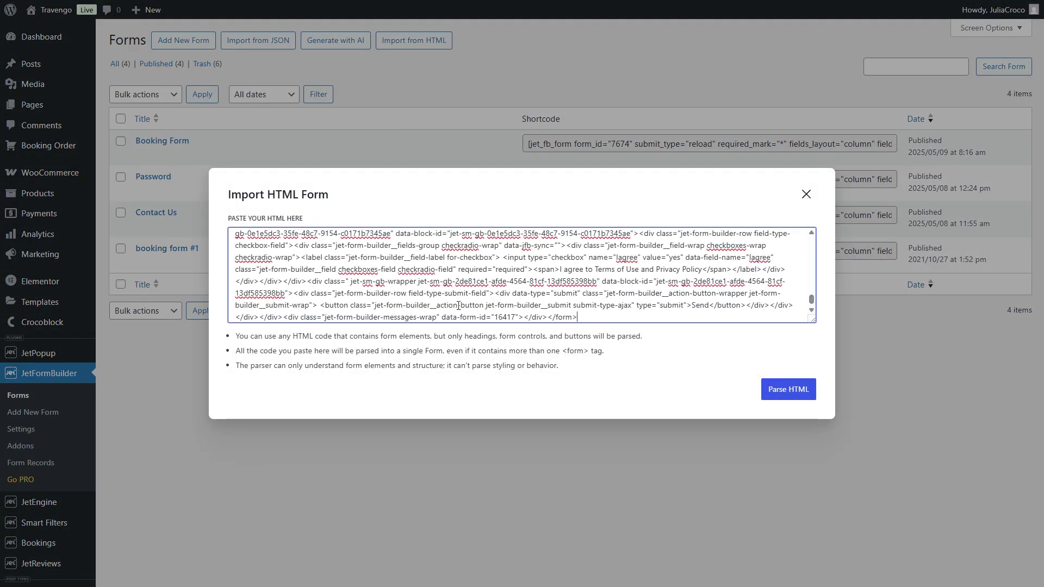
pyautogui.click(791, 390)
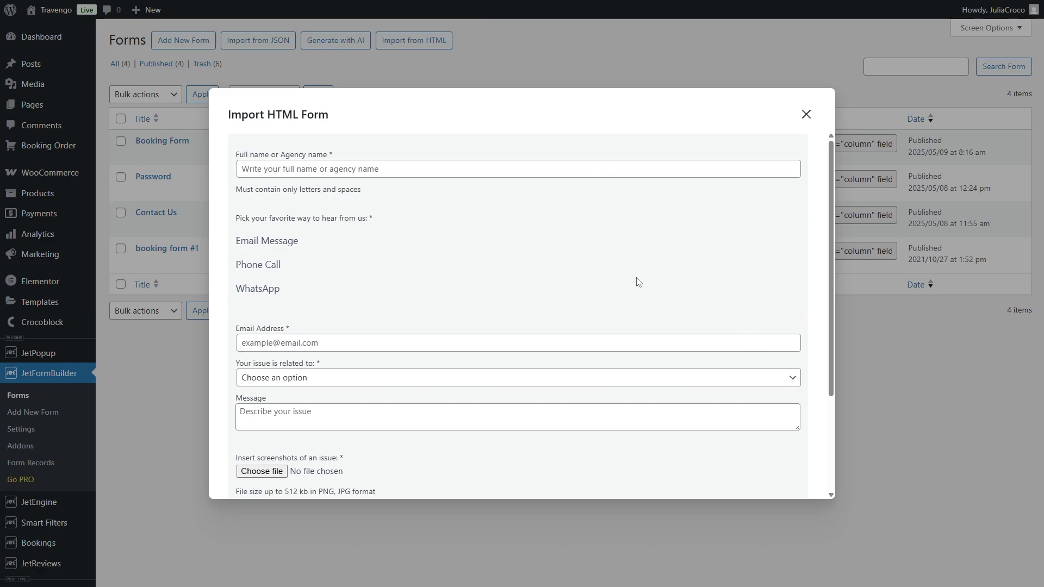
pyautogui.scroll(-3, 638, 282)
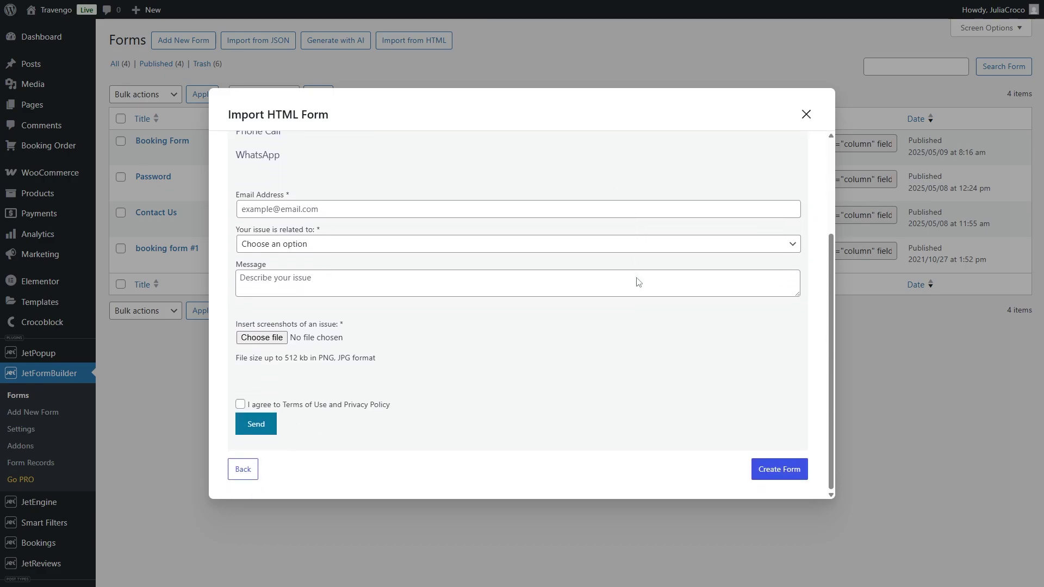
# Step: Create the Imported HTML Form from the preview and scroll through its fields down to Send
pyautogui.click(783, 469)
pyautogui.scroll(-3, 852, 301)
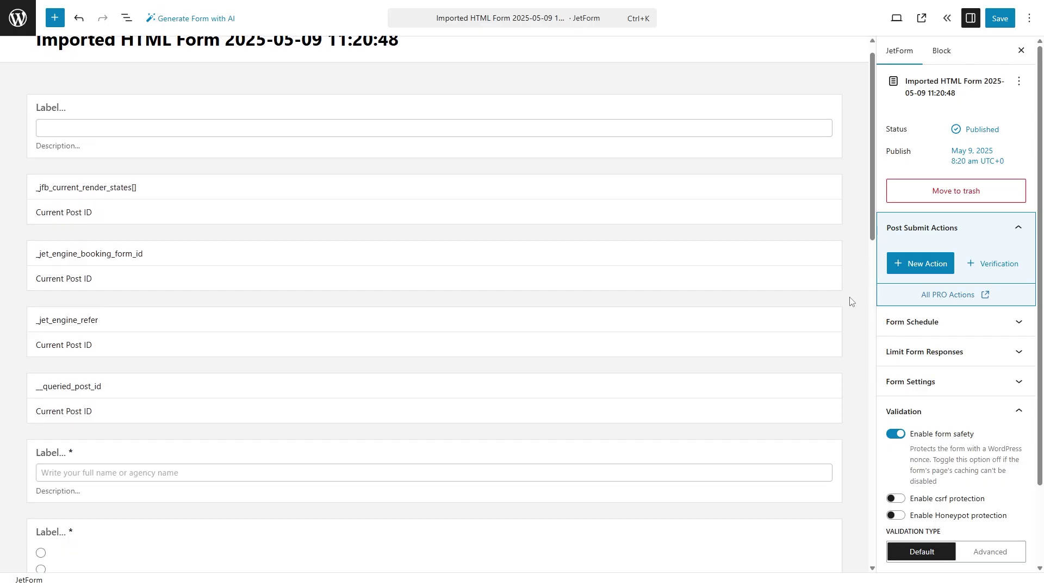
pyautogui.scroll(-6, 851, 301)
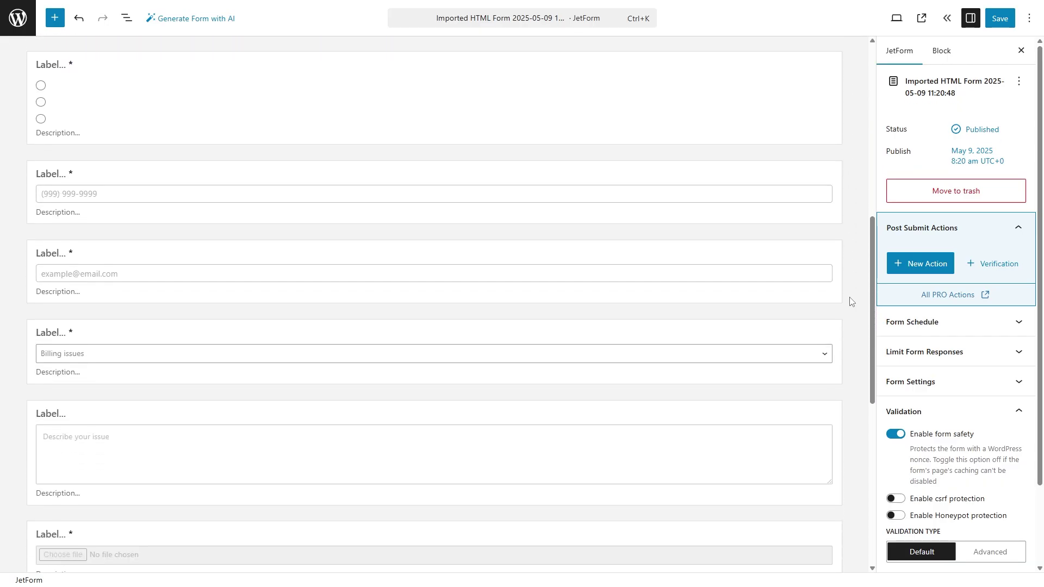
pyautogui.scroll(-6, 851, 301)
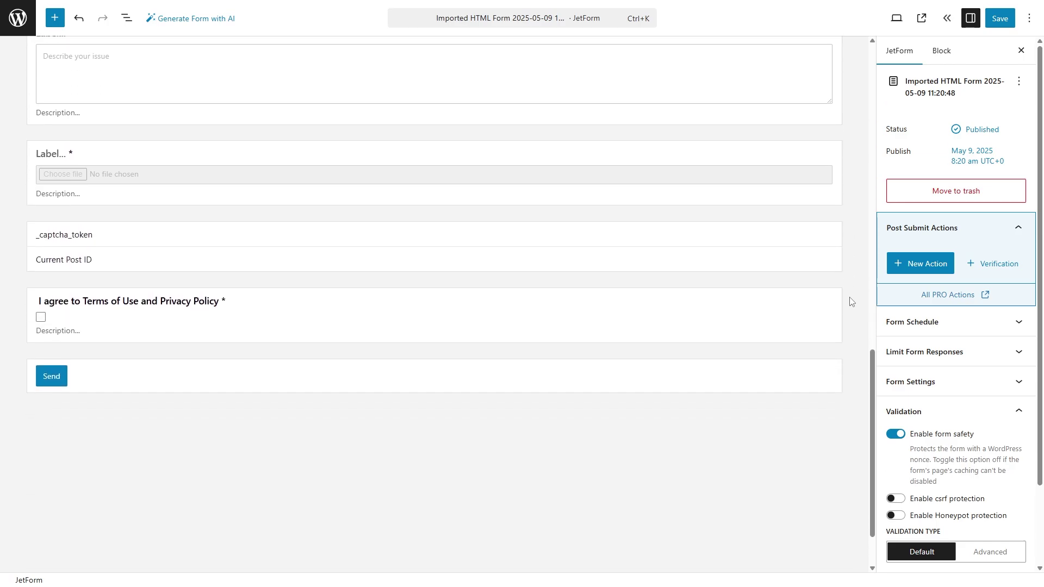
pyautogui.scroll(15, 851, 301)
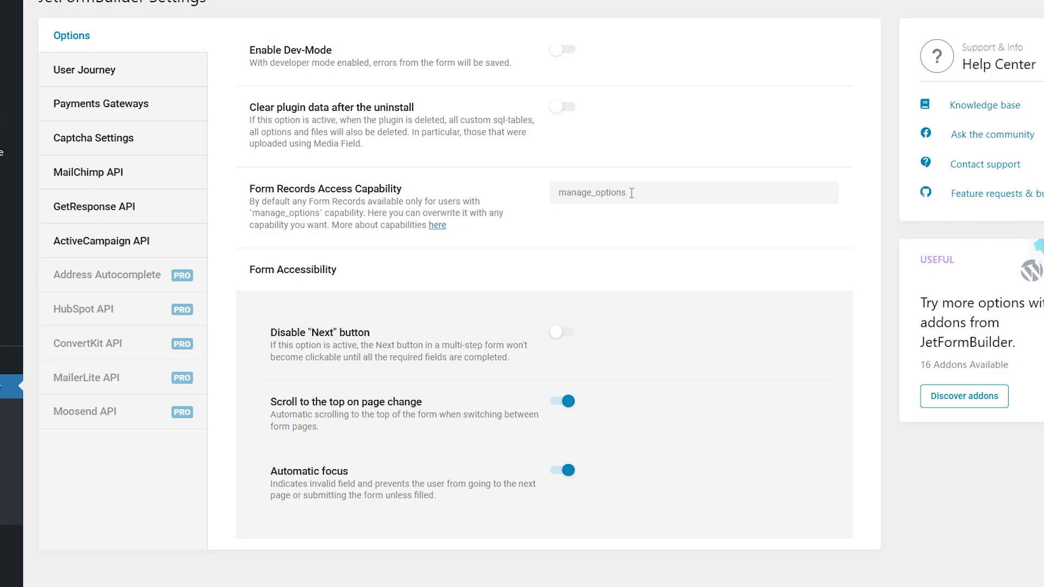
# Step: Replace the Form Records Access Capability value manage_options with edit_pages
pyautogui.moveTo(626, 194); pyautogui.dragTo(558, 190)
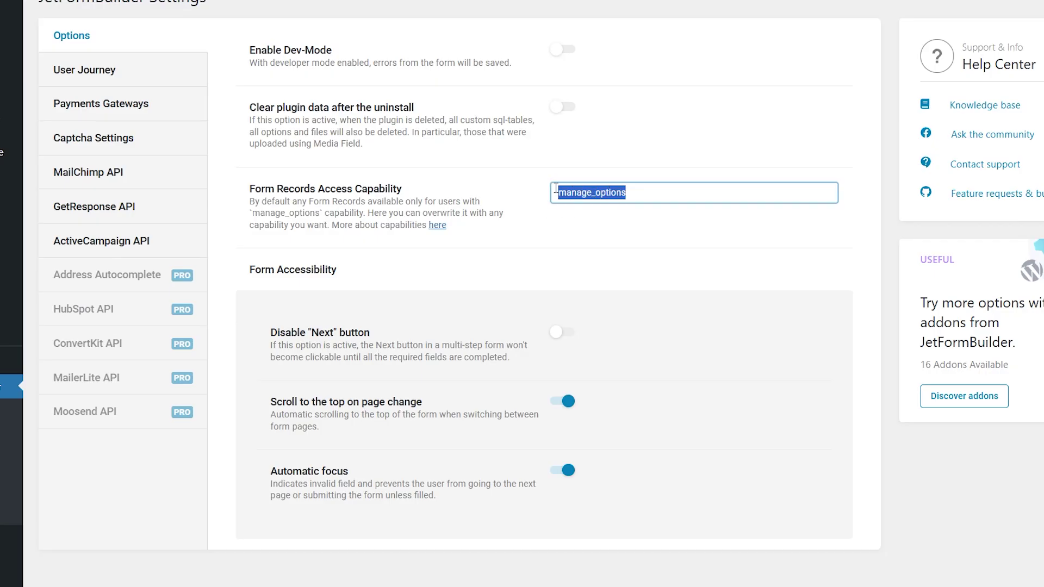
pyautogui.hotkey('ctrl', 'v')
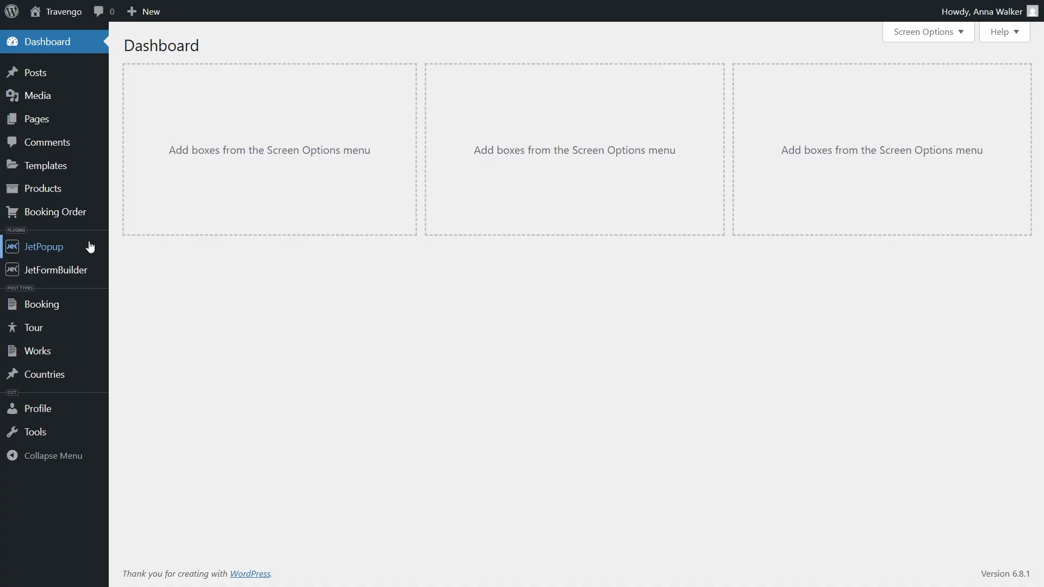
# Step: Open JetFormBuilder's Form Records list as the limited user to view the Contact Us submission
pyautogui.moveTo(59, 272)
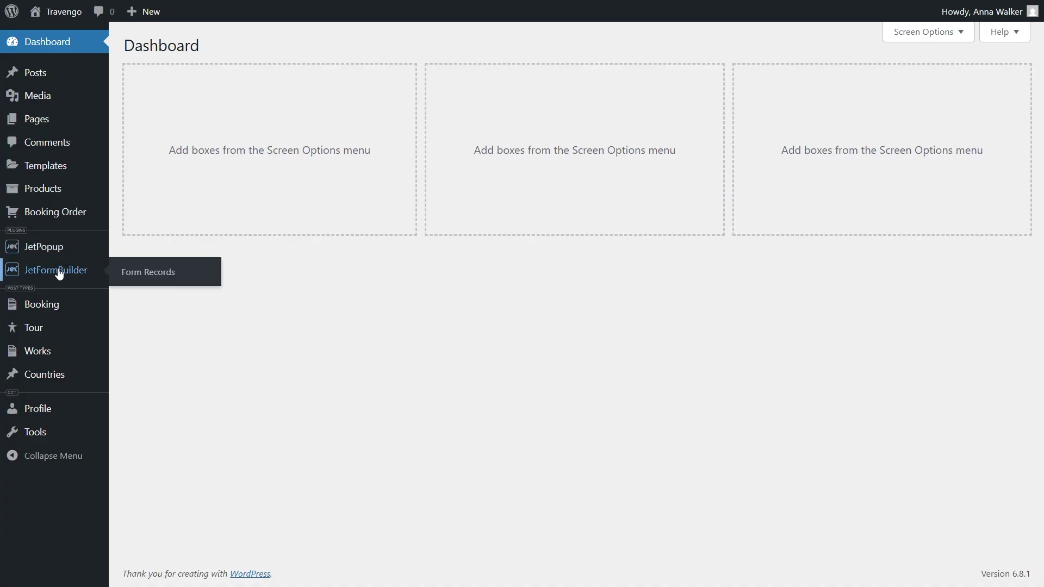
pyautogui.click(197, 275)
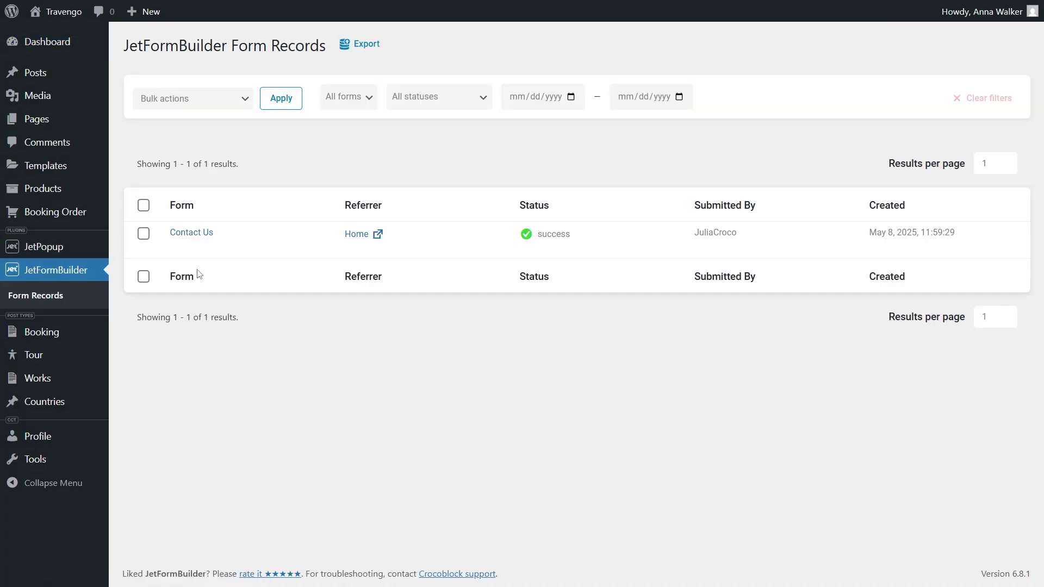